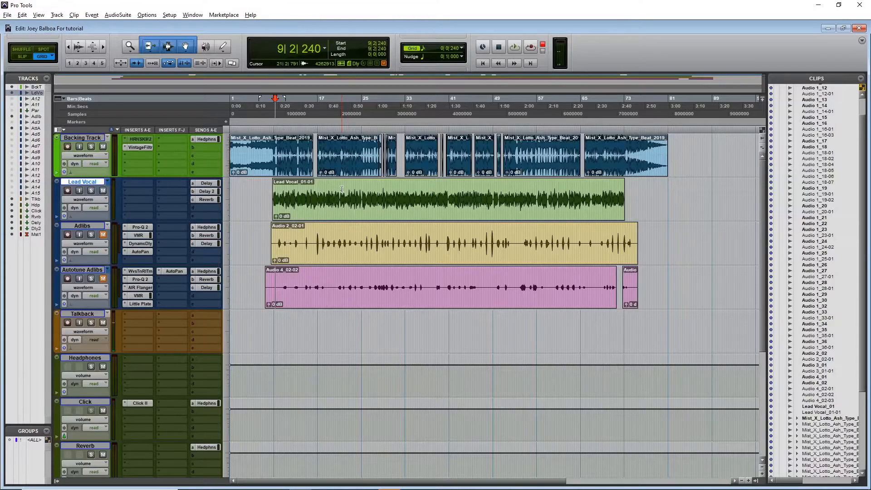
# Play back the session from bar 8, just before the Lead Vocal clip begins.
pyautogui.hotkey('ctrl', '=')
pyautogui.hotkey('ctrl', '=')
pyautogui.click(269, 131)
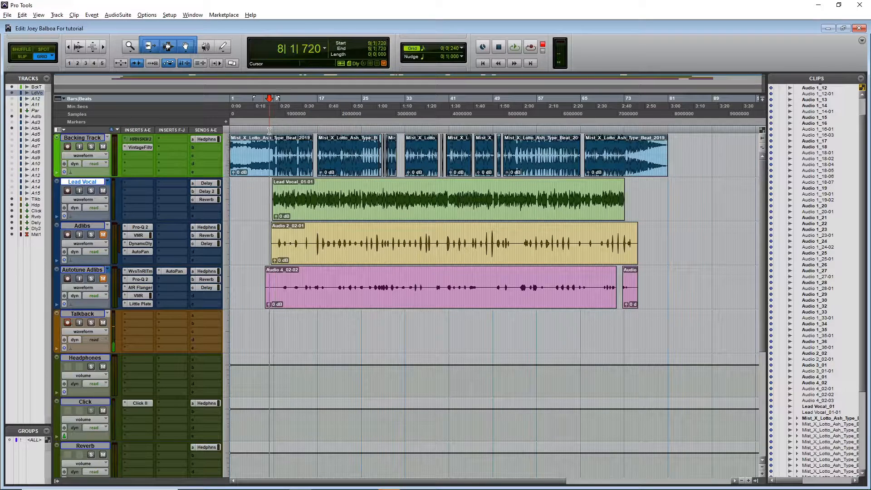
pyautogui.press('space')
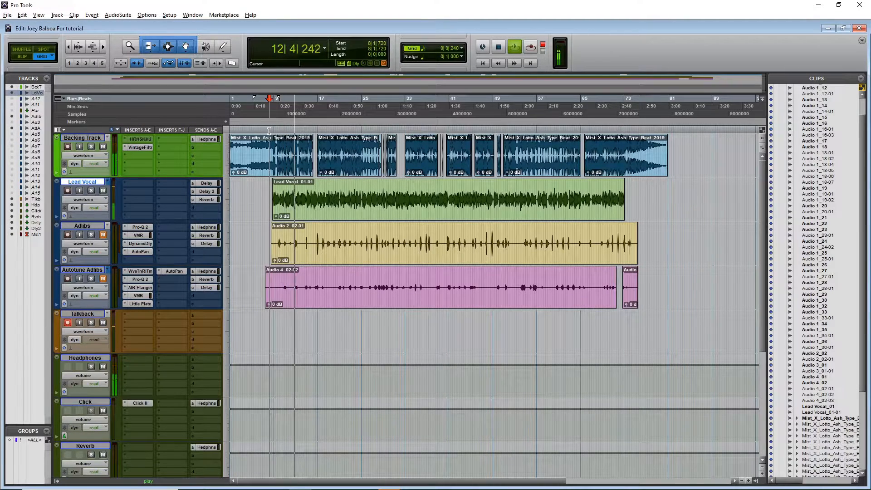
# In the mixer, insert the mono Virtual Mix Rack plug-in on the Lead Vocal track's first insert slot.
pyautogui.hotkey('ctrl', '=')
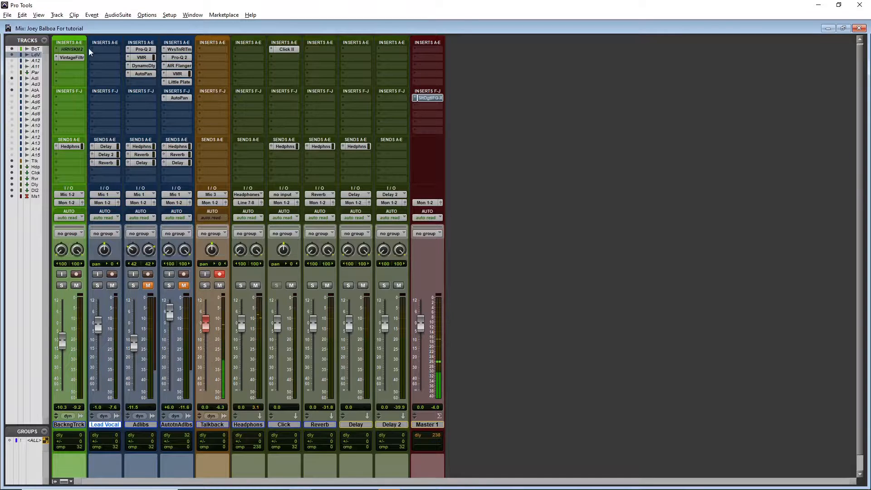
pyautogui.click(103, 50)
pyautogui.moveTo(134, 65)
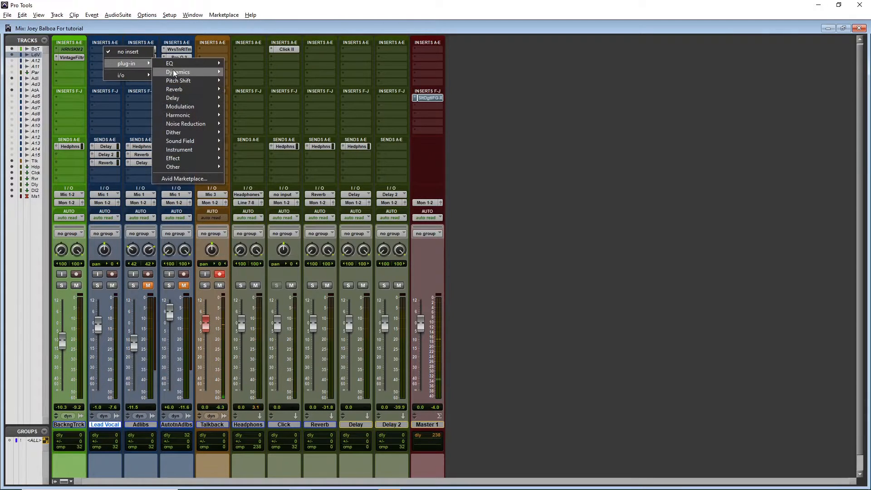
pyautogui.moveTo(173, 71)
pyautogui.click(300, 382)
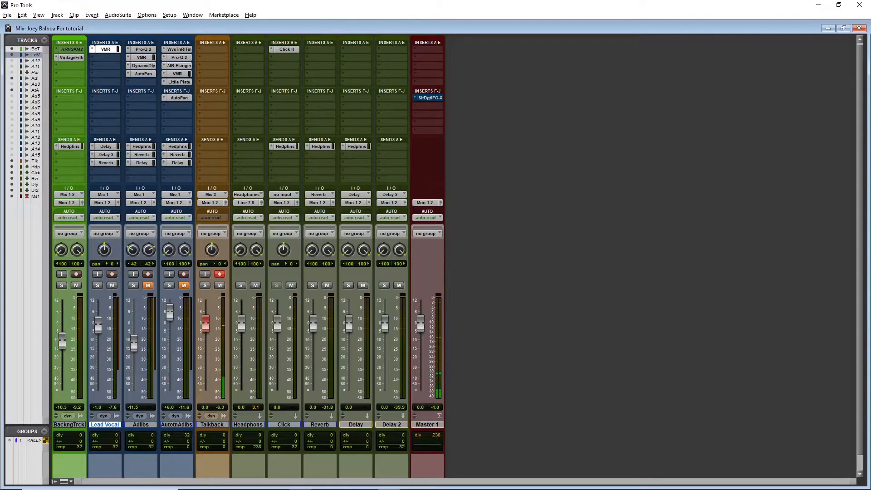
pyautogui.moveTo(385, 280); pyautogui.dragTo(361, 75)
# Load the Classic Tubes module into the rack's first slot and set its microphone model to FG-800.
pyautogui.scroll(-3, 266, 253)
pyautogui.scroll(-3, 267, 254)
pyautogui.scroll(1, 267, 252)
pyautogui.moveTo(245, 190); pyautogui.dragTo(338, 251)
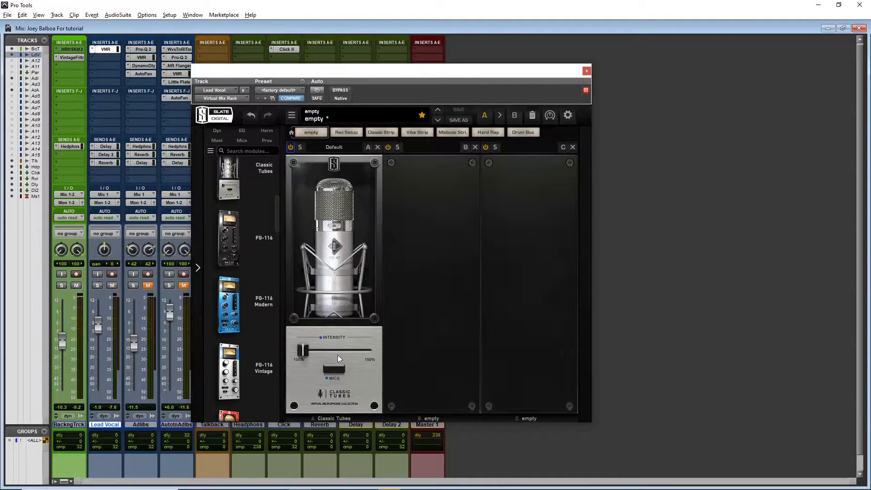
pyautogui.click(335, 370)
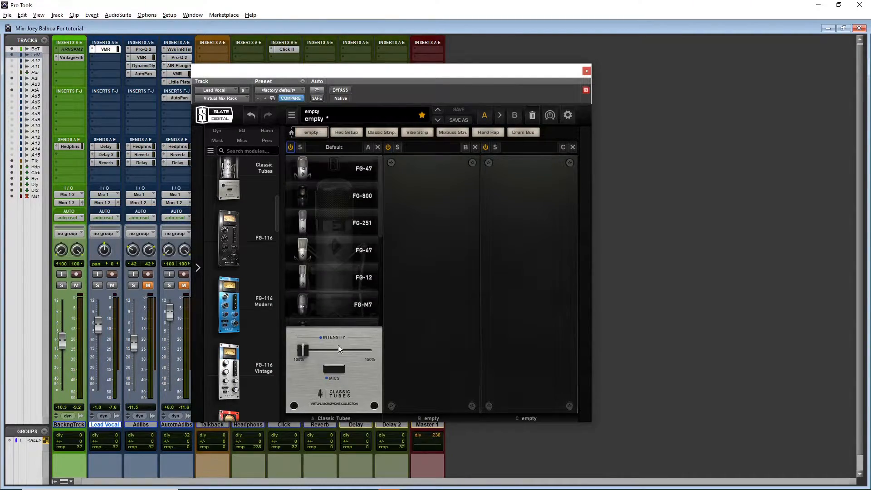
pyautogui.click(338, 198)
pyautogui.click(333, 370)
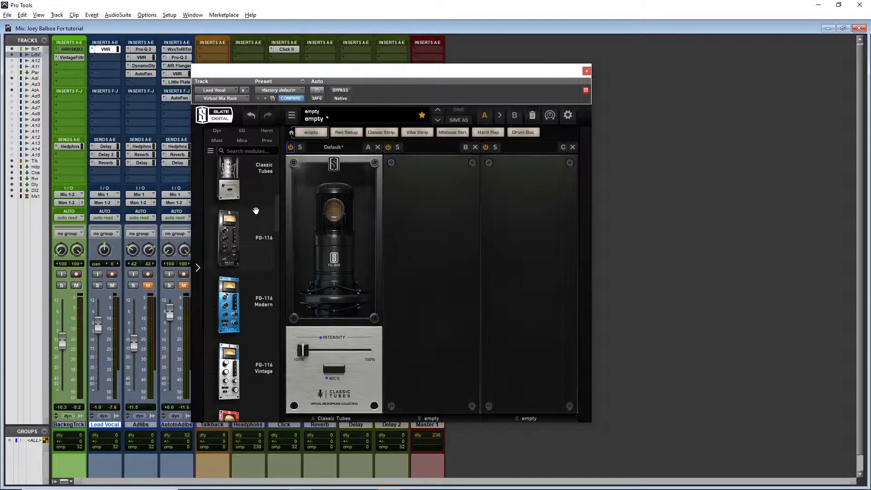
# Add the FG-116 Vintage compressor to the rack's second slot and adjust its attack.
pyautogui.moveTo(277, 214); pyautogui.dragTo(277, 221)
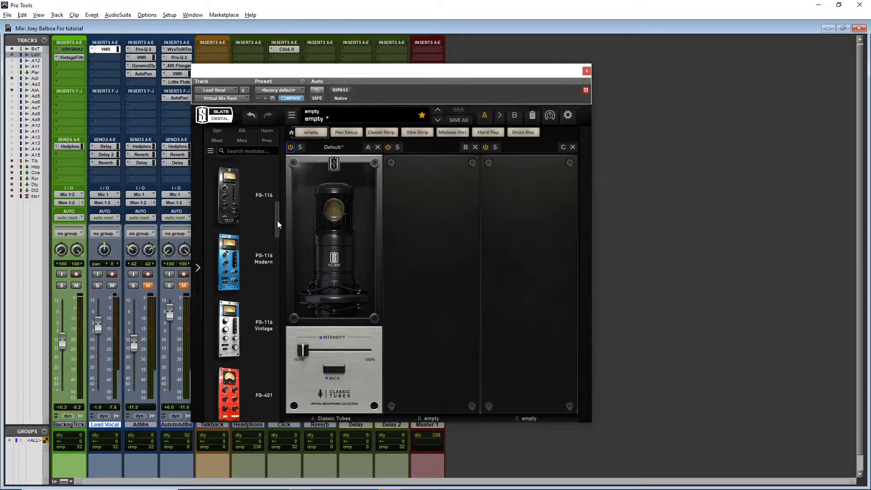
pyautogui.moveTo(229, 328); pyautogui.dragTo(396, 301)
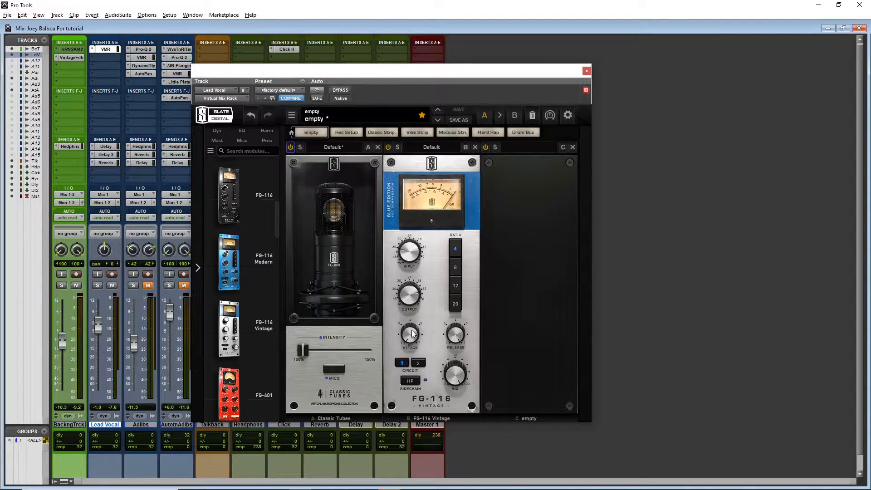
pyautogui.moveTo(412, 334); pyautogui.dragTo(420, 300)
pyautogui.moveTo(410, 340); pyautogui.dragTo(402, 390)
# During playback, set the FG-116 Vintage's input to about -25.5 dB and fine-tune its attack, and close the rack.
pyautogui.press('space')
pyautogui.moveTo(416, 257)
pyautogui.scroll(-4, 415, 256)
pyautogui.moveTo(407, 253); pyautogui.dragTo(422, 241)
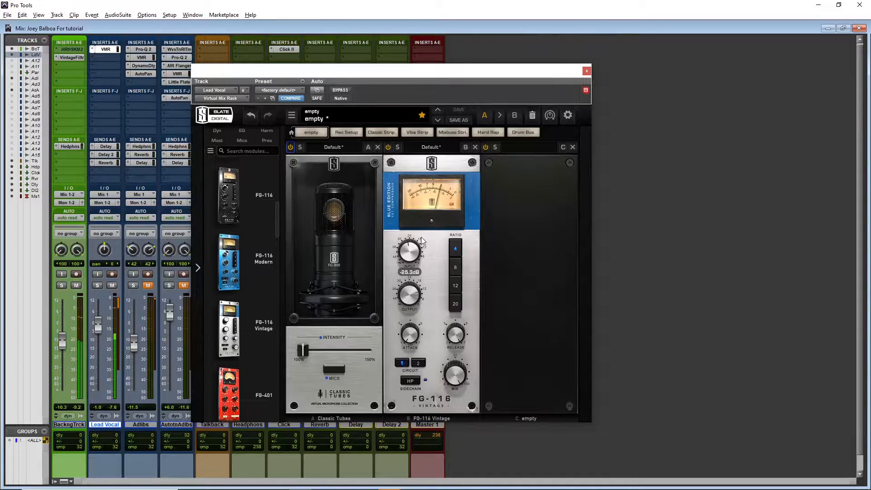
pyautogui.moveTo(411, 336)
pyautogui.moveTo(412, 337); pyautogui.dragTo(417, 306)
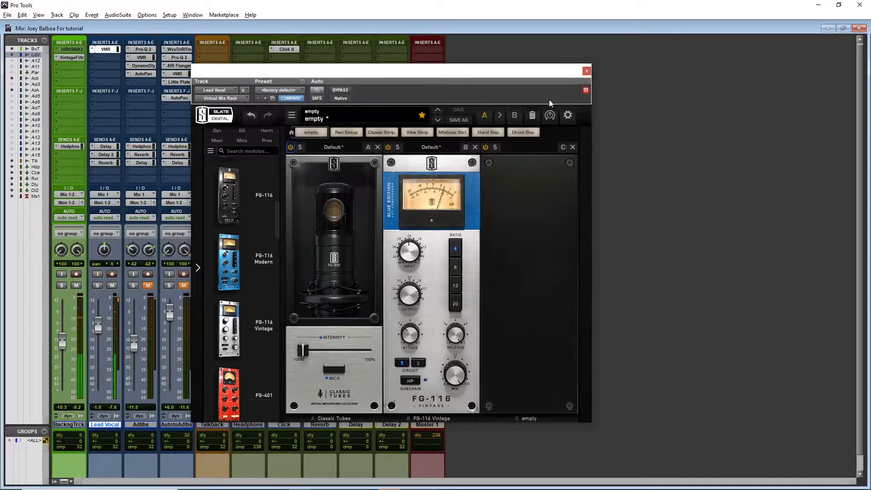
pyautogui.click(586, 71)
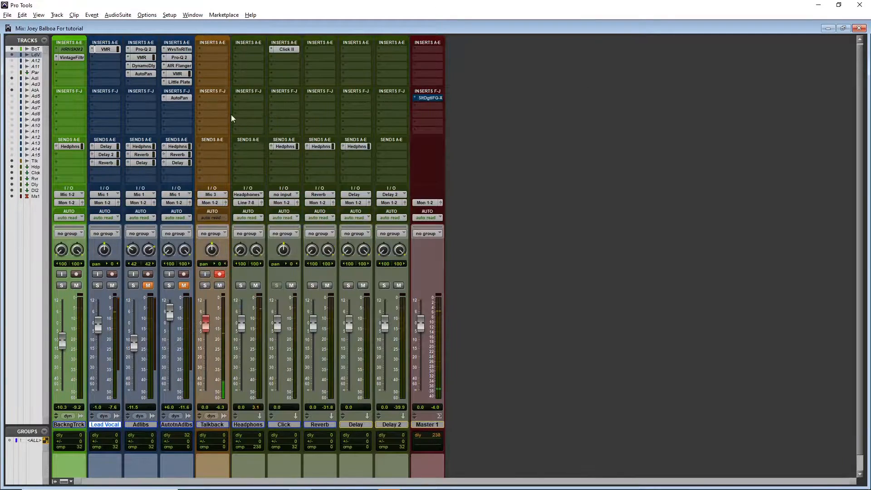
# Reopen the Lead Vocal's Virtual Mix Rack to review the compressor's attack and release settings.
pyautogui.click(106, 50)
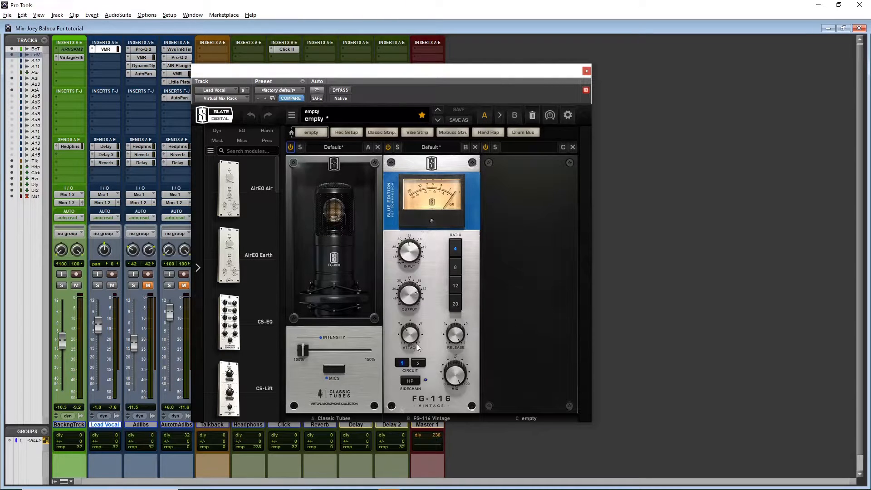
pyautogui.moveTo(464, 348)
pyautogui.click(587, 71)
# Insert the EQ3 7-Band equalizer on the Lead Vocal track's second insert slot.
pyautogui.click(108, 62)
pyautogui.moveTo(137, 71)
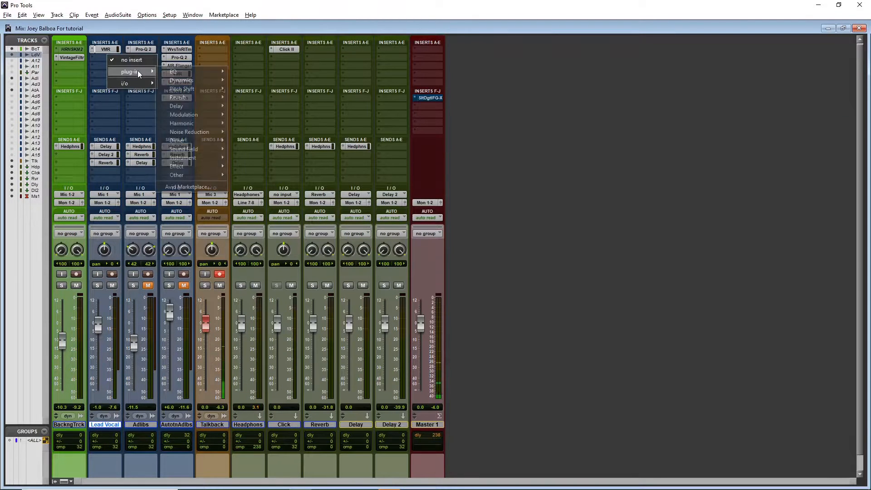
pyautogui.moveTo(191, 71)
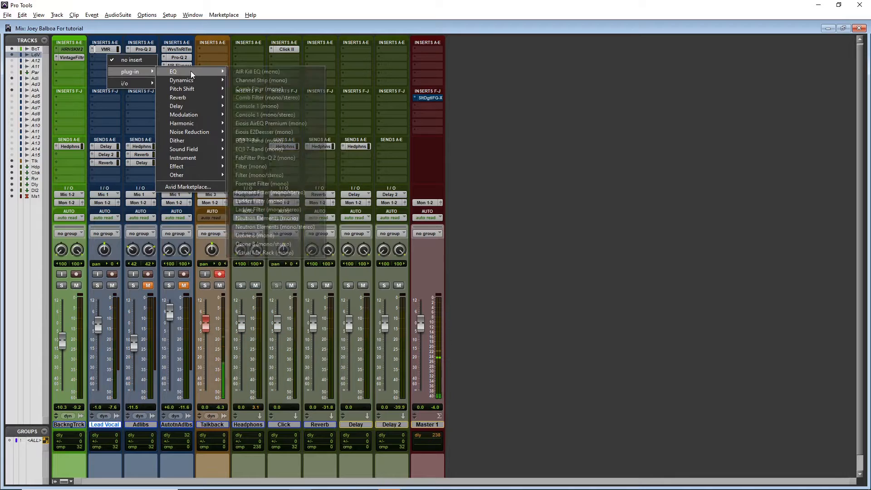
pyautogui.click(287, 148)
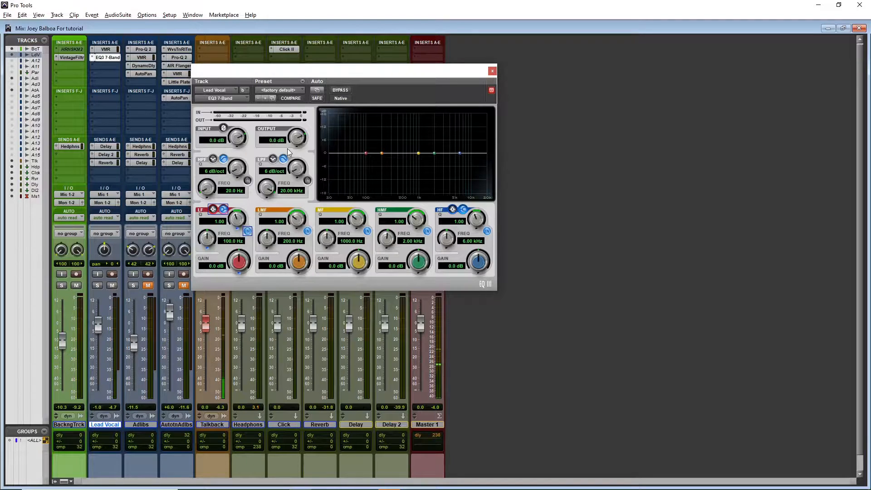
pyautogui.moveTo(312, 66); pyautogui.dragTo(380, 114)
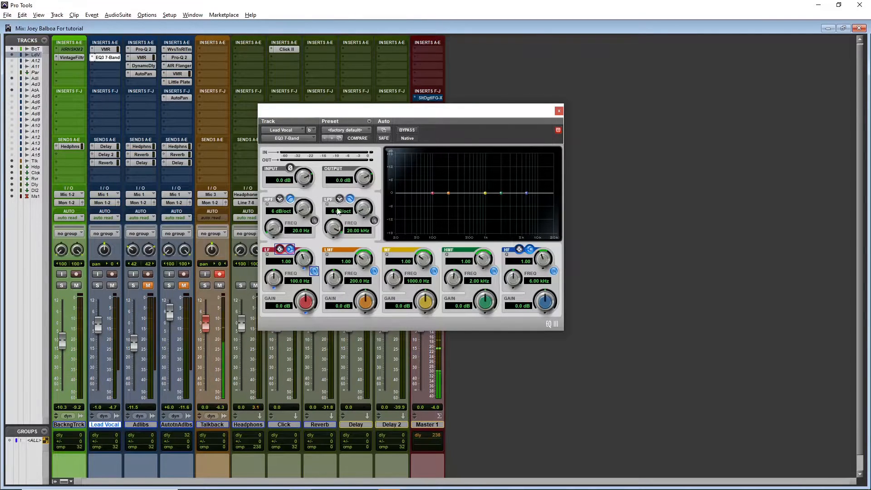
# Enable the EQ's high-pass filter with a 12 dB/oct slope at about 77 Hz.
pyautogui.click(302, 209)
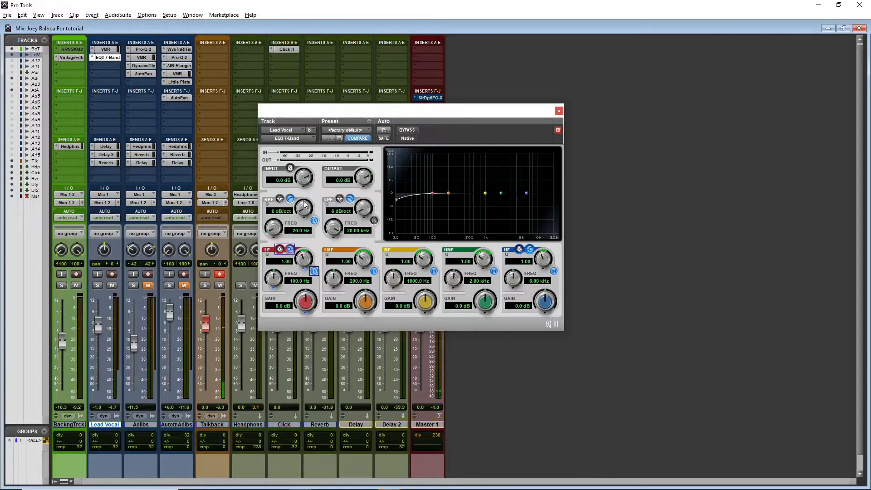
pyautogui.moveTo(275, 223); pyautogui.dragTo(301, 208)
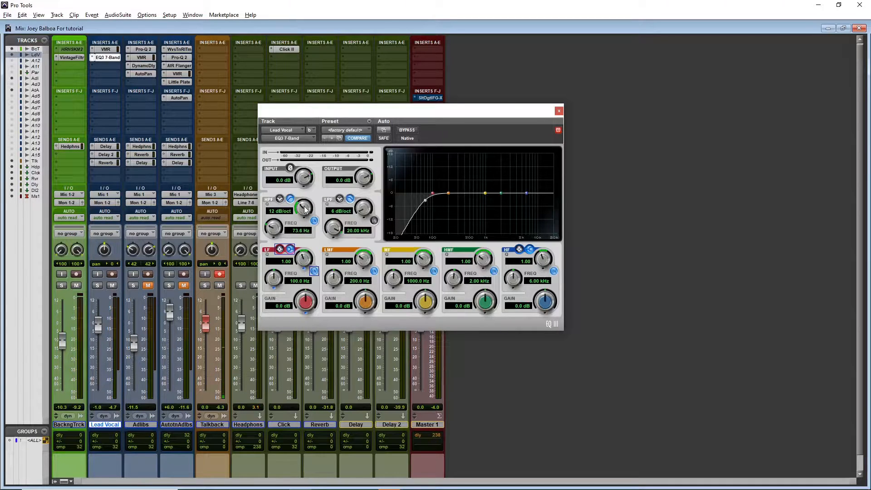
pyautogui.moveTo(301, 212); pyautogui.dragTo(274, 237)
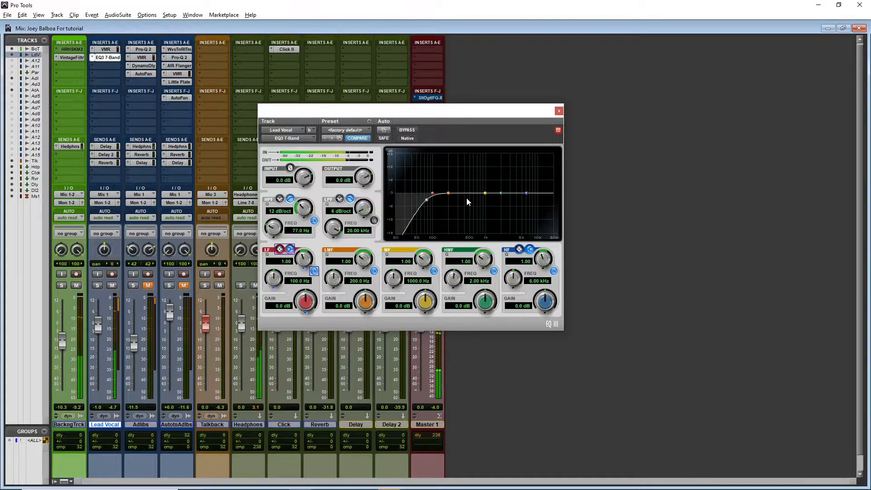
# Switch the low-frequency band to a peak shape at about 117 Hz and boost the low-mid band by about 10.7 dB.
pyautogui.moveTo(434, 193); pyautogui.dragTo(429, 194)
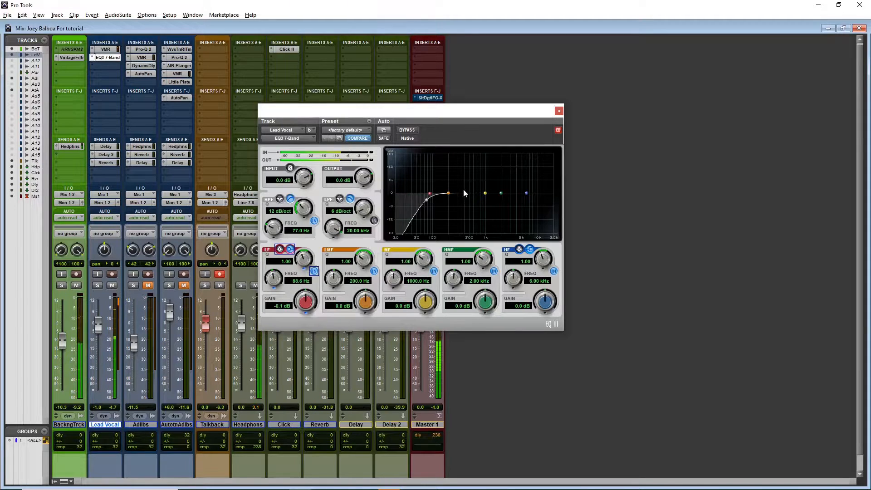
pyautogui.click(279, 250)
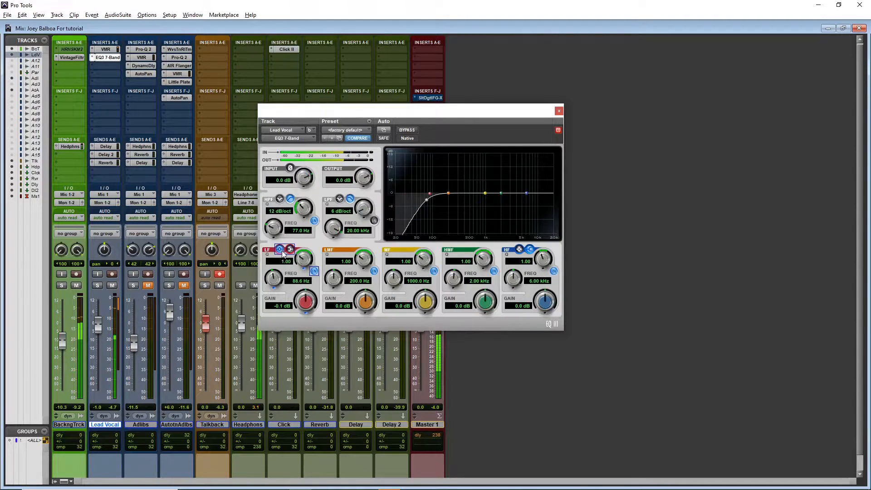
pyautogui.moveTo(431, 195); pyautogui.dragTo(450, 169)
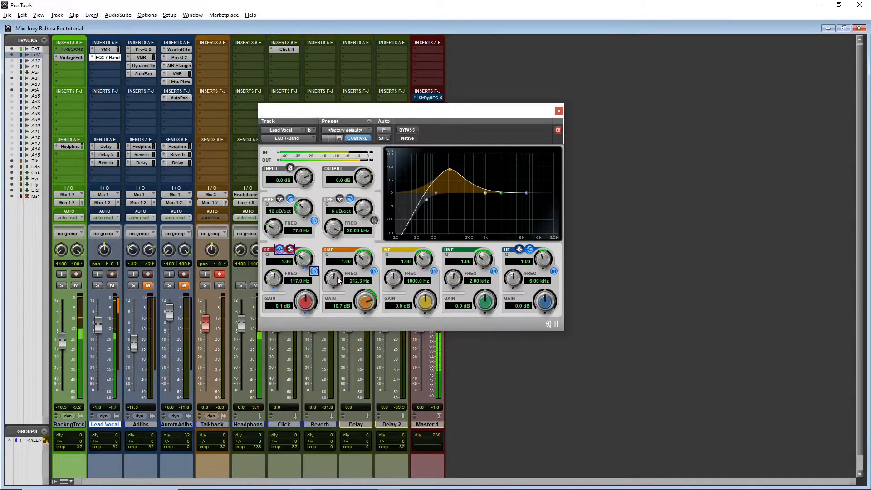
# Narrow the low-mid band to a Q of about 4.37 and cut it to about -5.3 dB at 281.3 Hz.
pyautogui.moveTo(338, 279); pyautogui.dragTo(373, 222)
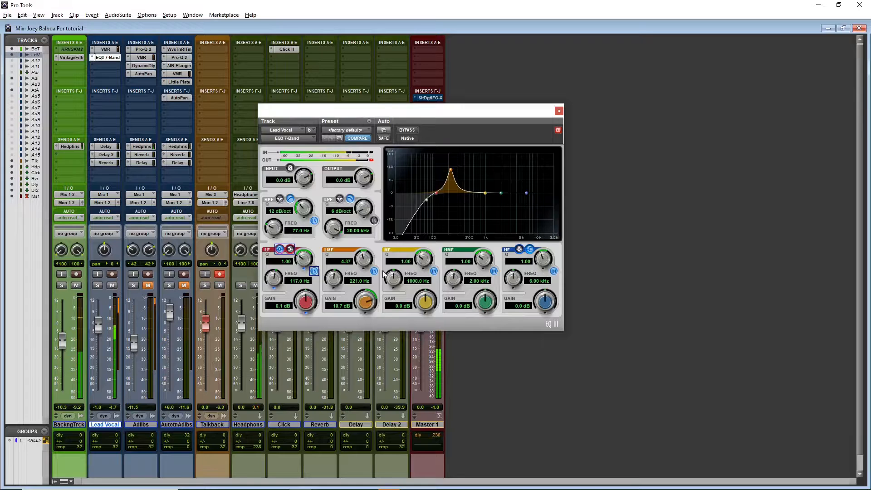
pyautogui.moveTo(338, 279); pyautogui.dragTo(353, 309)
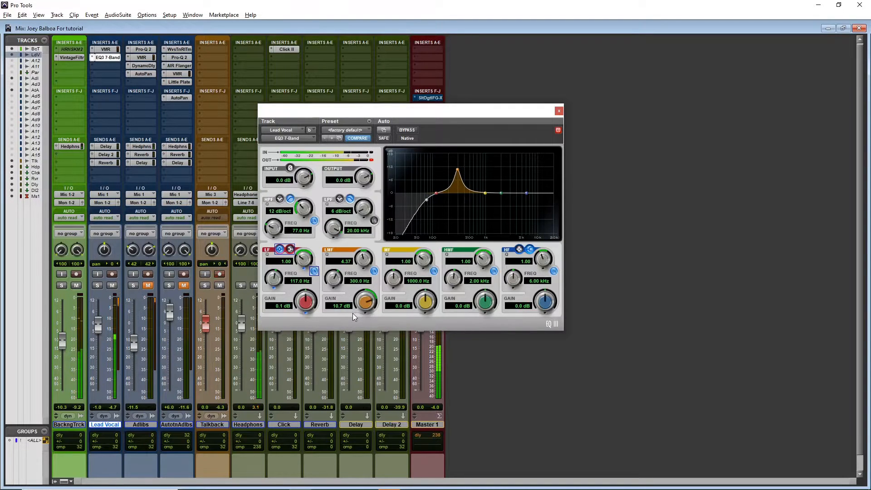
pyautogui.moveTo(353, 312); pyautogui.dragTo(353, 320)
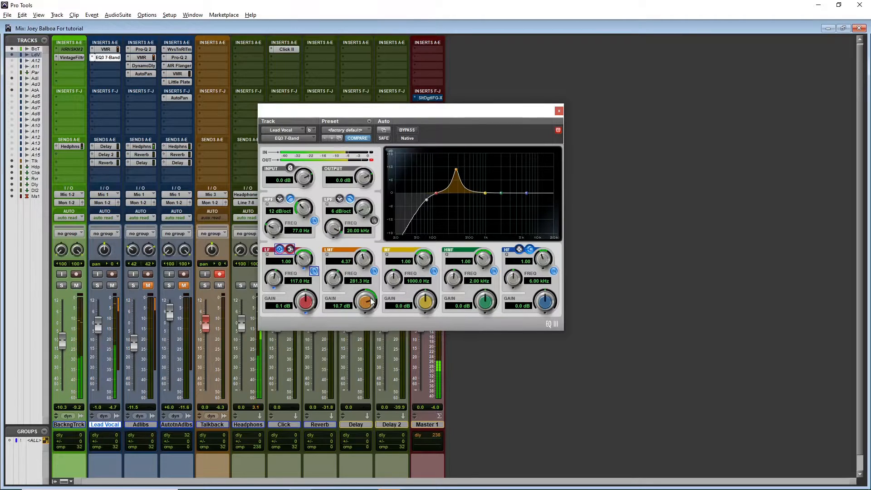
pyautogui.moveTo(367, 301); pyautogui.dragTo(357, 355)
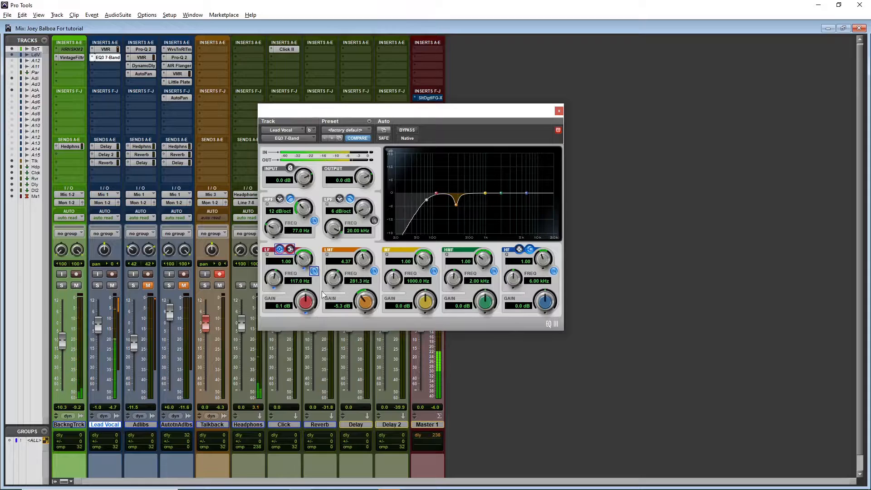
# Set the low-frequency band to a Q of about 4.03 and a gain of -3.9 dB at 169.4 Hz.
pyautogui.moveTo(306, 257); pyautogui.dragTo(324, 236)
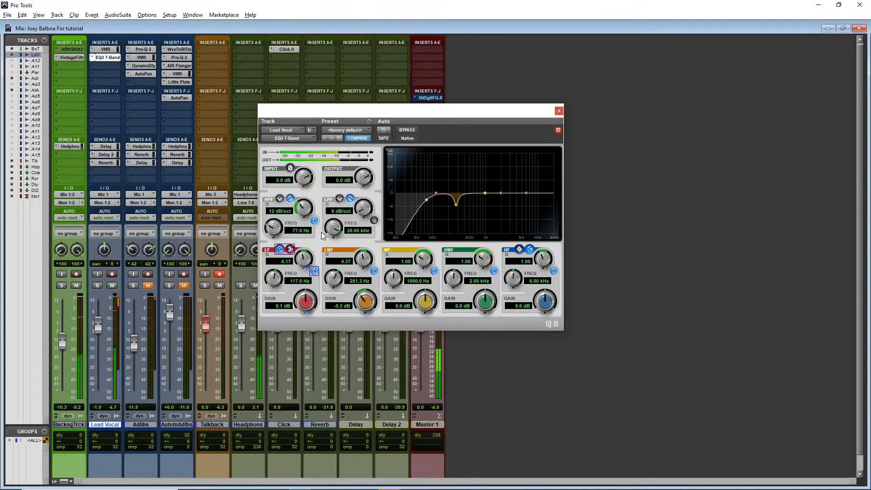
pyautogui.moveTo(307, 301); pyautogui.dragTo(277, 280)
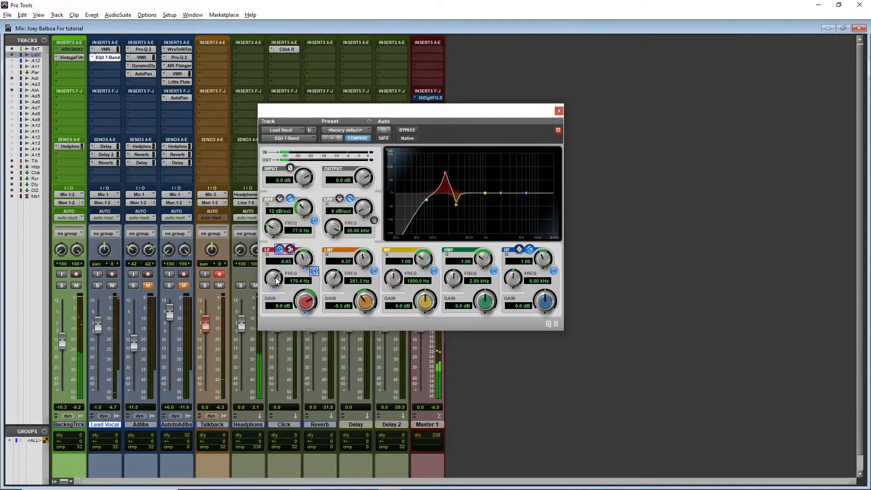
pyautogui.moveTo(304, 303); pyautogui.dragTo(305, 376)
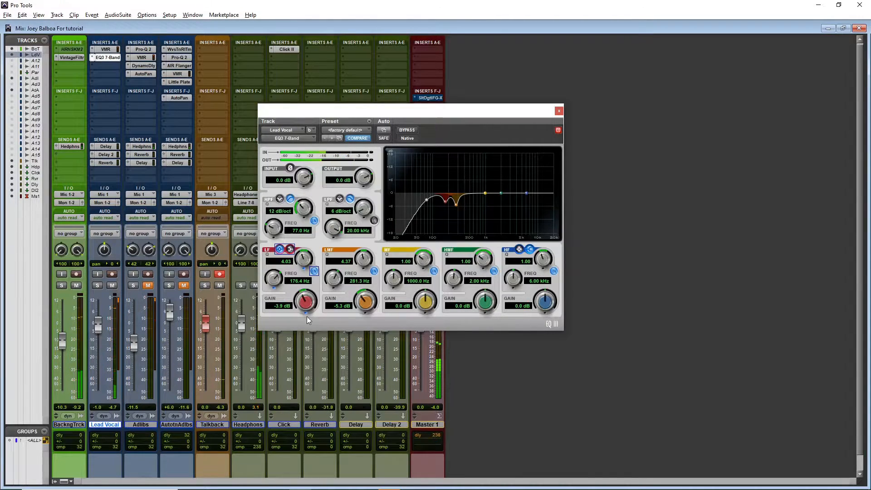
pyautogui.moveTo(276, 278); pyautogui.dragTo(276, 282)
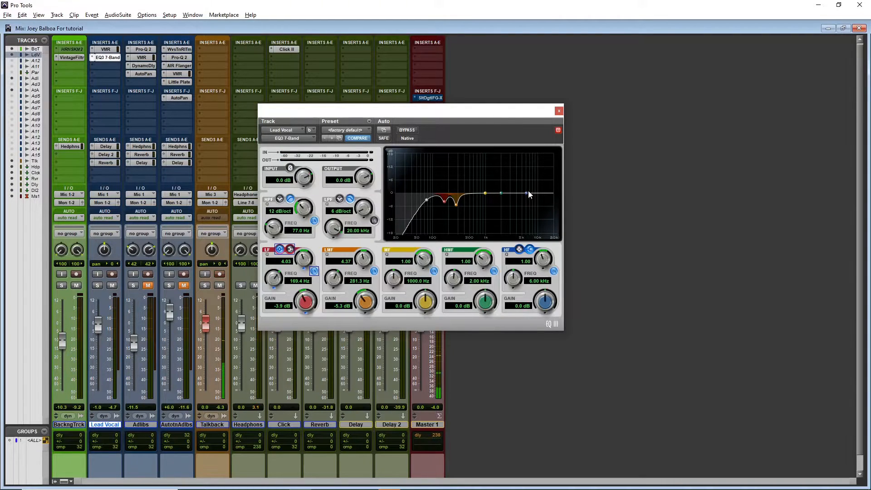
# Adjust the EQ's high-frequency and mid bands, toggle the mid band on or off, and close the equalizer.
pyautogui.moveTo(525, 190); pyautogui.dragTo(526, 187)
pyautogui.moveTo(482, 186)
pyautogui.mouseDown()
pyautogui.moveTo(483, 179)
pyautogui.moveTo(481, 195)
pyautogui.mouseUp()
pyautogui.click(434, 271)
pyautogui.click(558, 111)
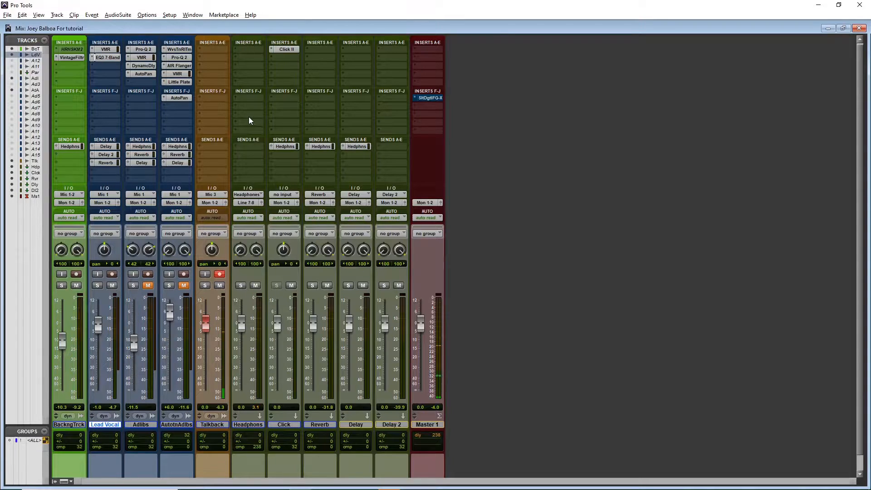
# Insert the mono DeEsser in the third insert slot of the Lead Vocal track.
pyautogui.click(110, 66)
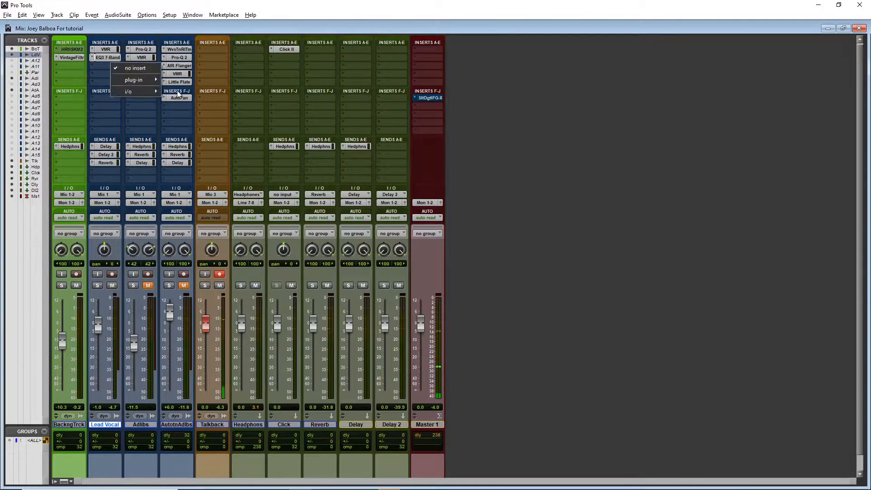
pyautogui.moveTo(143, 81)
pyautogui.moveTo(191, 90)
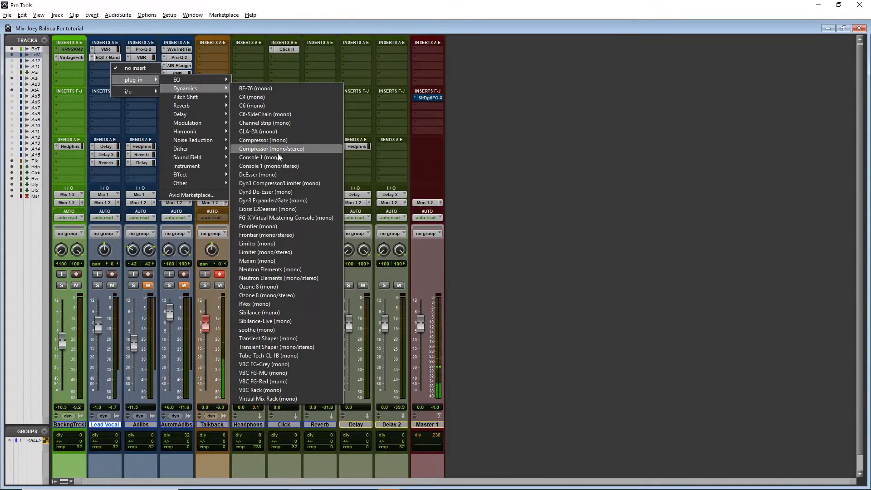
pyautogui.click(277, 173)
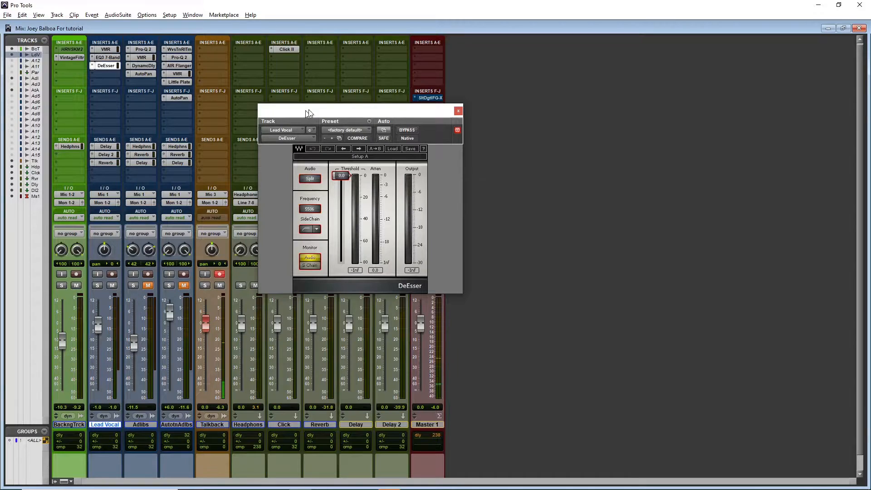
pyautogui.moveTo(306, 111); pyautogui.dragTo(352, 109)
# With the backing track temporarily muted, set the DeEsser's side-chain to band-pass, its frequency to 4962 Hz and its threshold to about -31.2.
pyautogui.click(352, 228)
pyautogui.click(76, 285)
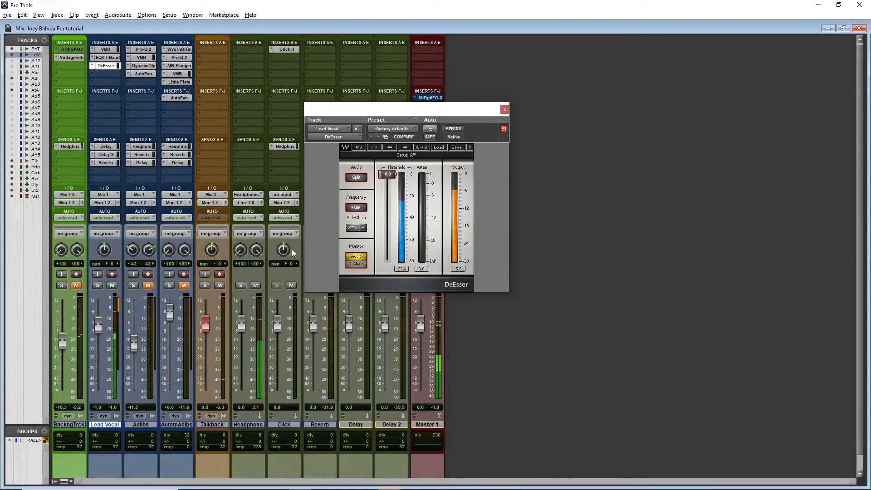
pyautogui.click(353, 263)
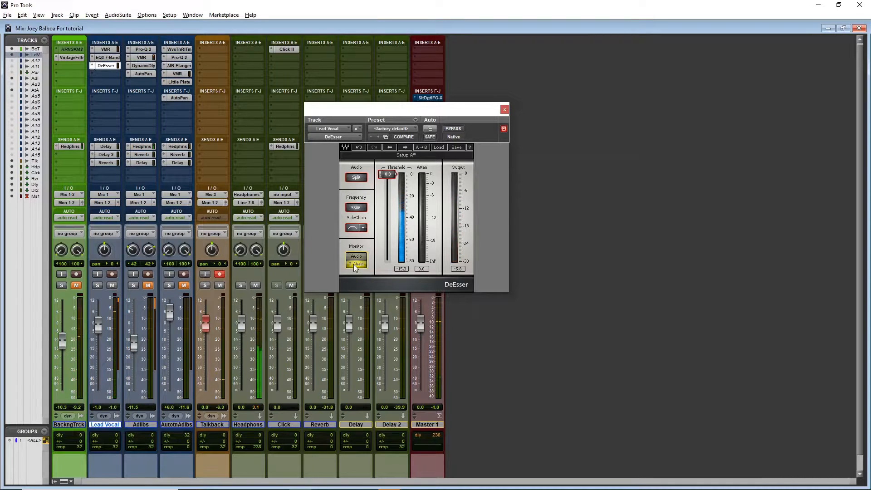
pyautogui.moveTo(359, 209); pyautogui.dragTo(358, 242)
pyautogui.click(356, 257)
pyautogui.moveTo(387, 174); pyautogui.dragTo(386, 207)
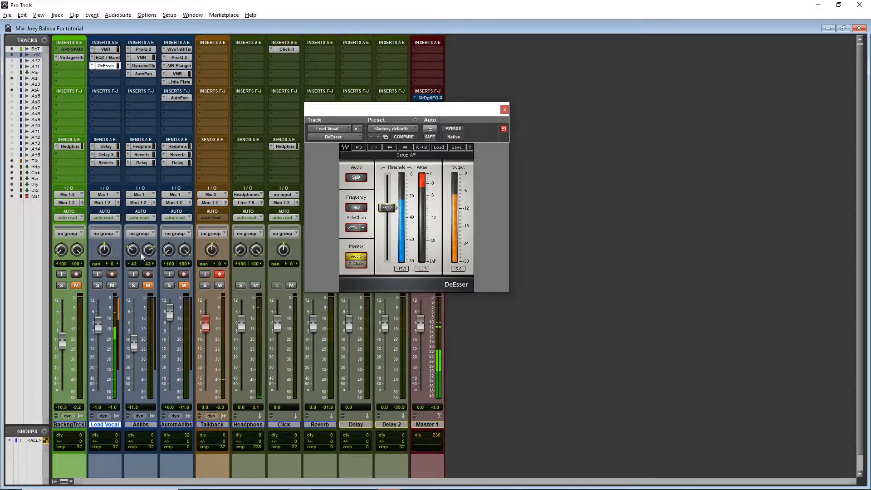
pyautogui.click(79, 286)
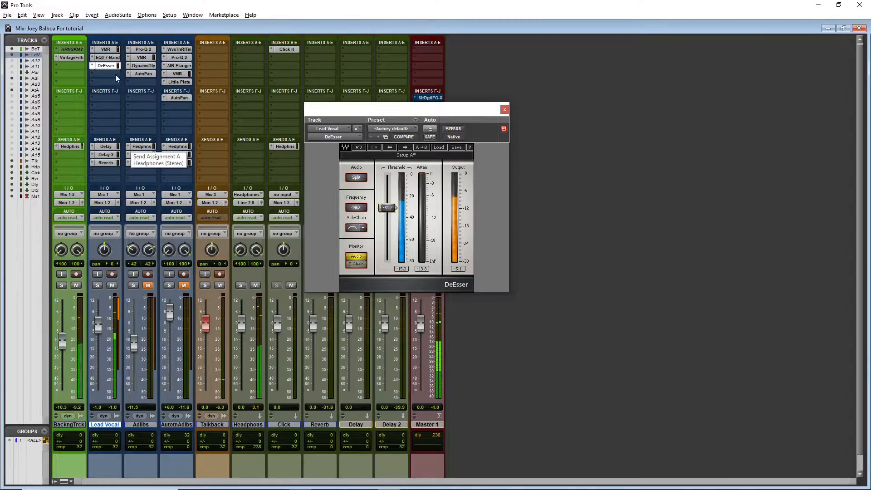
# On the Lead Vocal's EQ3 7-Band, set the low-frequency band to 164.0 Hz, a gain of -7.6 dB and a Q of 2.88.
pyautogui.click(107, 57)
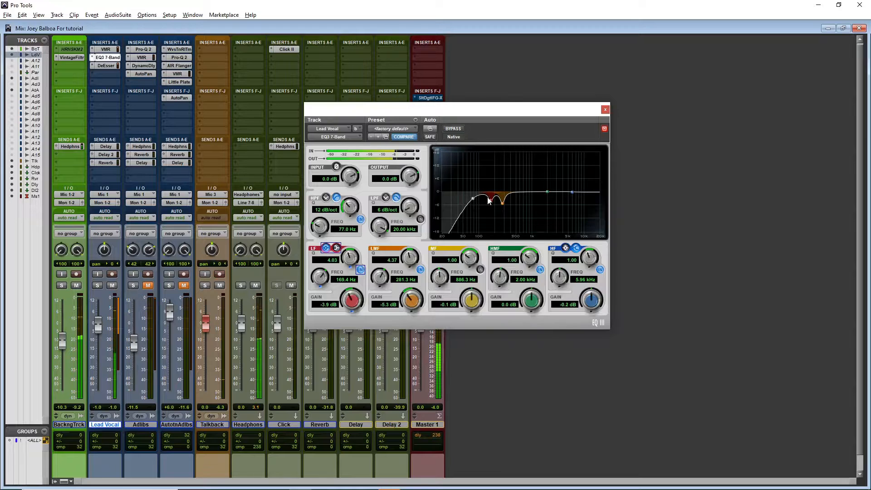
pyautogui.moveTo(494, 200); pyautogui.dragTo(490, 203)
pyautogui.moveTo(350, 300)
pyautogui.mouseDown()
pyautogui.moveTo(342, 312)
pyautogui.moveTo(359, 307)
pyautogui.moveTo(344, 323)
pyautogui.moveTo(344, 314)
pyautogui.mouseUp()
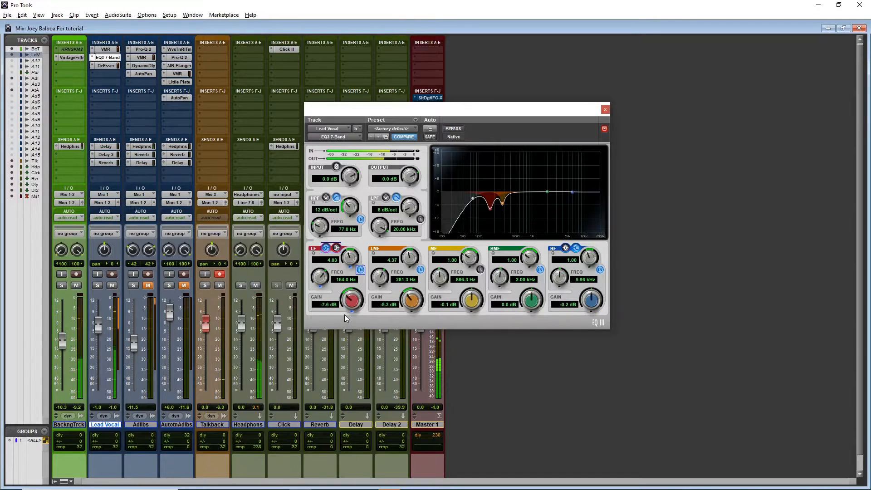
pyautogui.moveTo(350, 258); pyautogui.dragTo(350, 284)
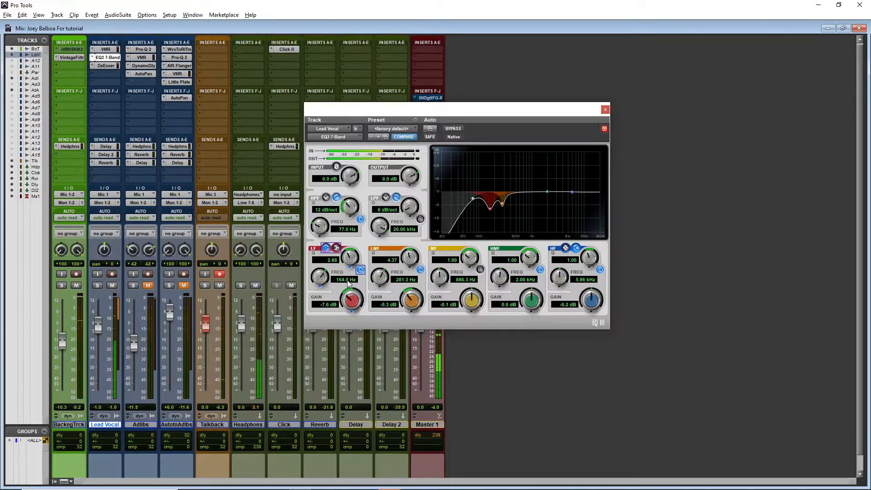
pyautogui.click(605, 109)
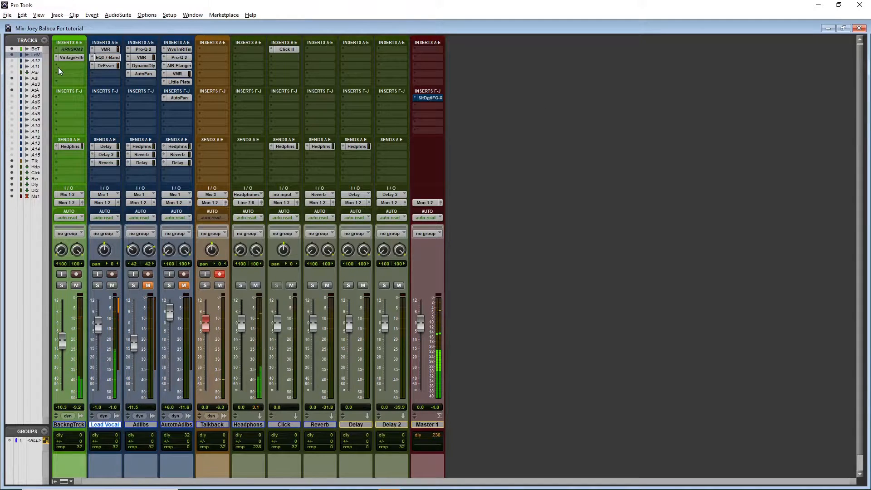
# Review the Lead Vocal's EQ3 7-Band curve and its DeEsser settings.
pyautogui.click(110, 58)
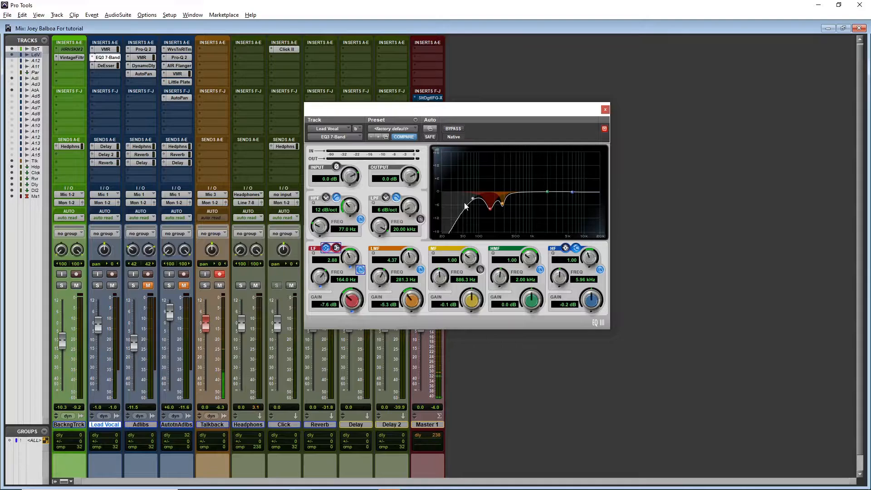
pyautogui.click(605, 110)
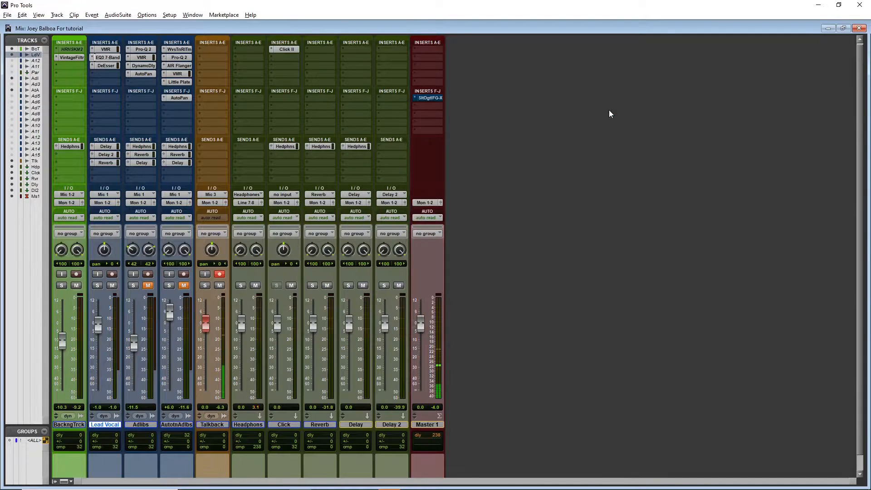
pyautogui.click(104, 57)
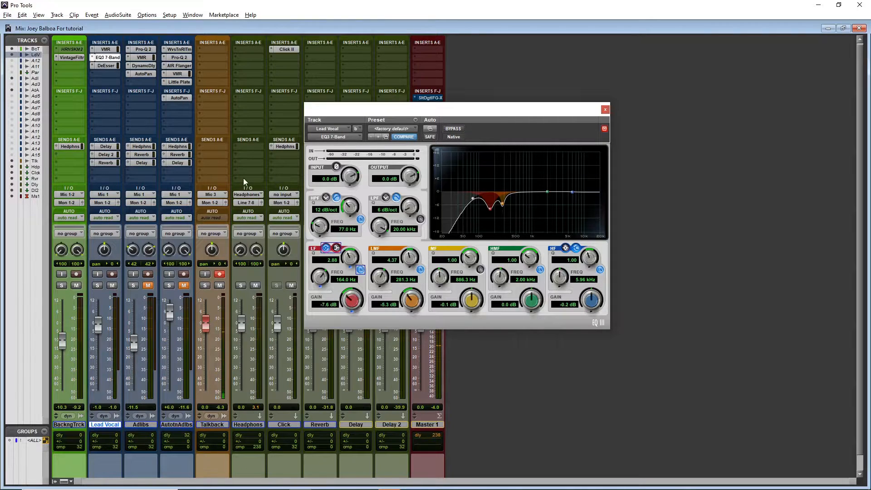
pyautogui.click(101, 66)
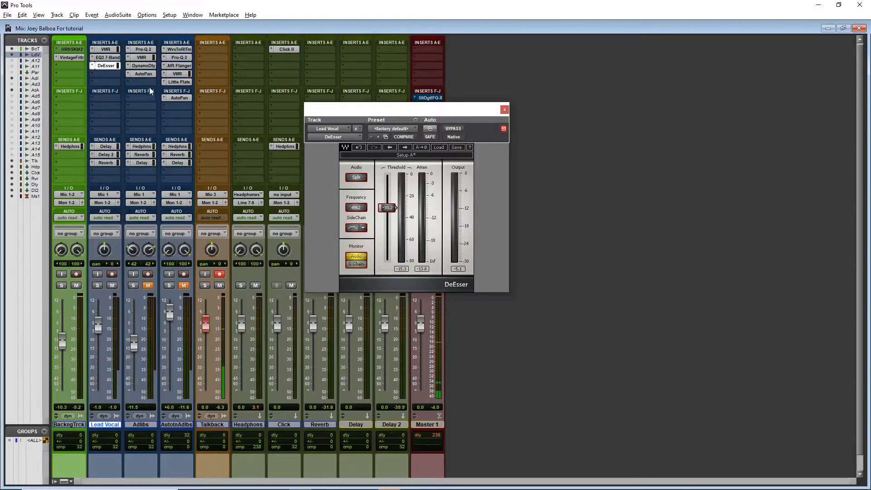
# Insert a mono Virtual Mix Rack in the Lead Vocal's fourth insert slot and load the FG-116 compressor in its first module slot.
pyautogui.click(106, 77)
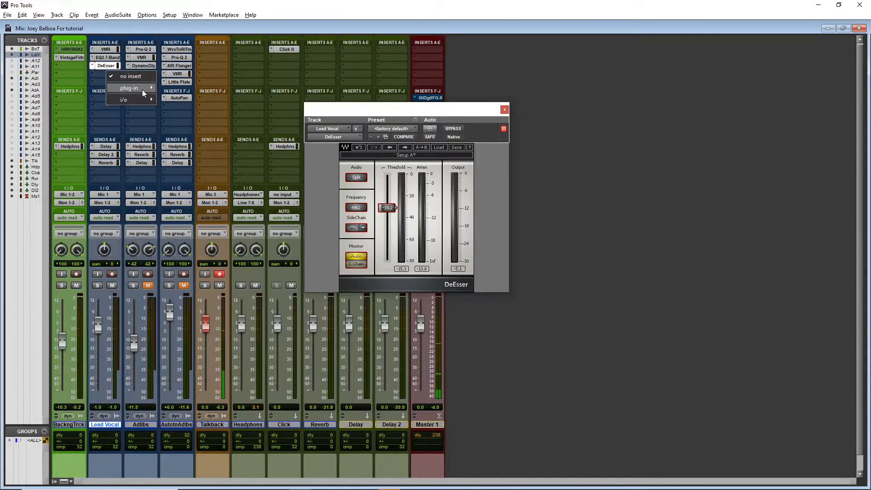
pyautogui.moveTo(143, 89)
pyautogui.moveTo(219, 98)
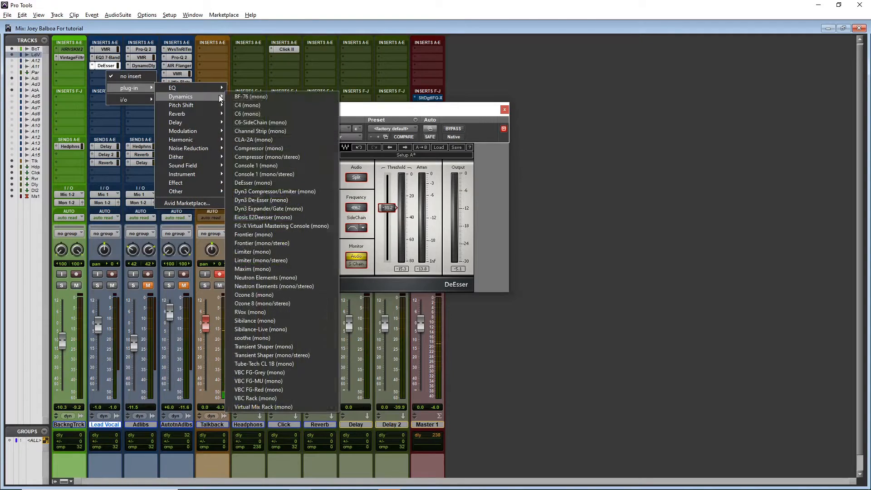
pyautogui.click(275, 403)
pyautogui.scroll(-5, 376, 358)
pyautogui.moveTo(349, 347); pyautogui.dragTo(445, 338)
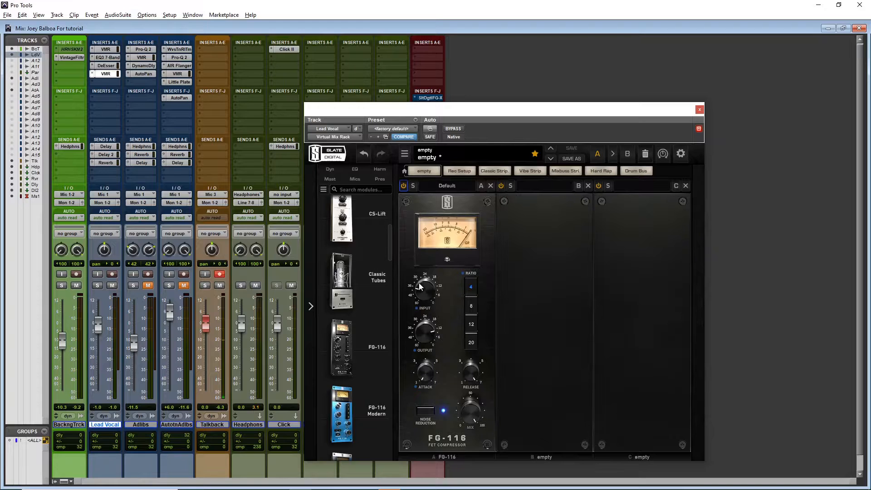
pyautogui.moveTo(432, 110); pyautogui.dragTo(316, 81)
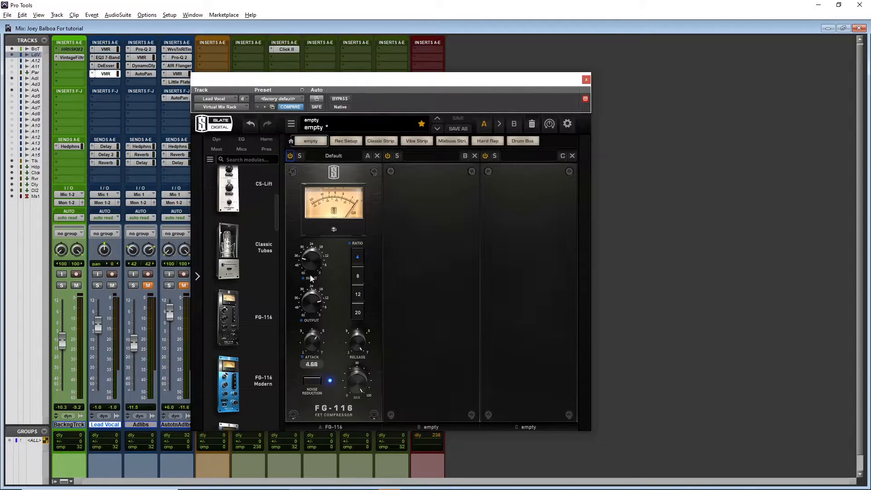
# Adjust the FG-116's input gain, set its release to 7.00 and bring its output to about -9.8 dB.
pyautogui.moveTo(313, 272); pyautogui.dragTo(314, 274)
pyautogui.moveTo(360, 339); pyautogui.dragTo(361, 343)
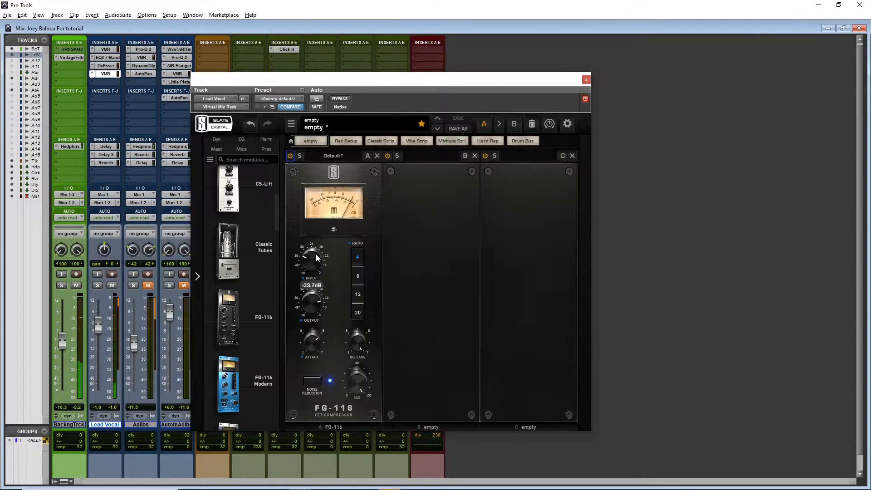
pyautogui.moveTo(316, 252)
pyautogui.moveTo(312, 300)
pyautogui.moveTo(313, 301); pyautogui.dragTo(311, 302)
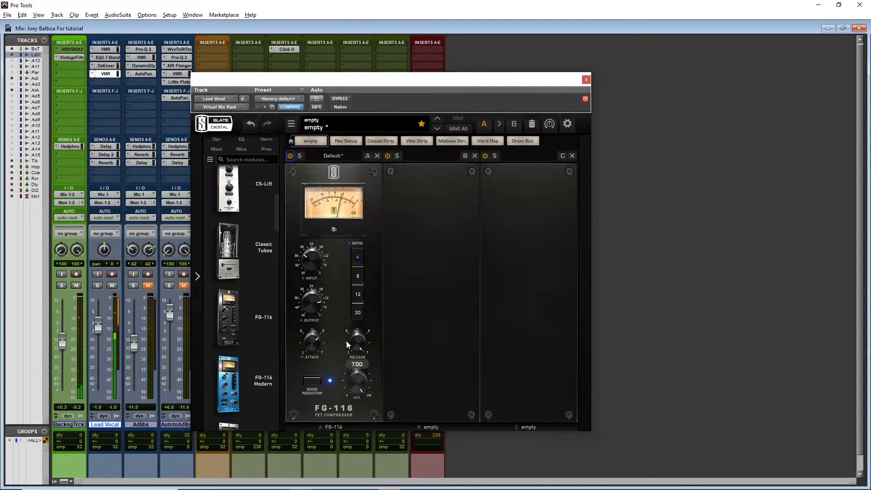
pyautogui.moveTo(310, 271); pyautogui.dragTo(306, 268)
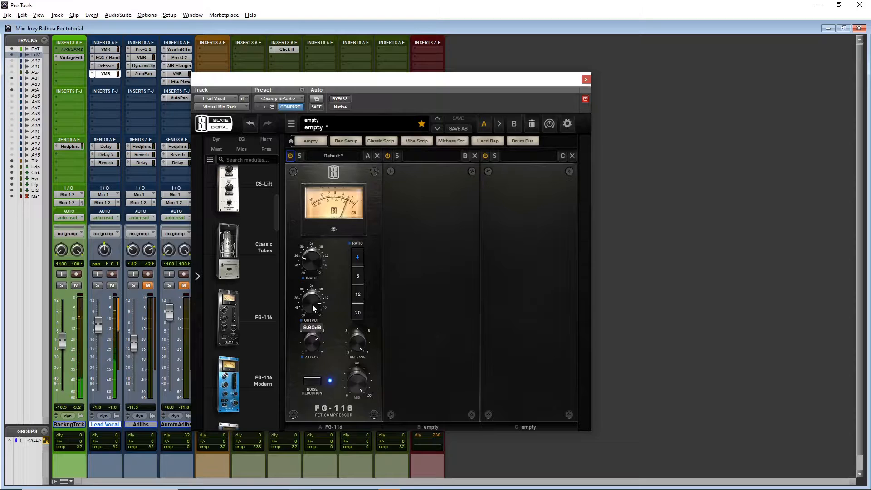
# Load FG-S equalizer modules into rack slots B and C beside the FG-116.
pyautogui.scroll(-5, 250, 290)
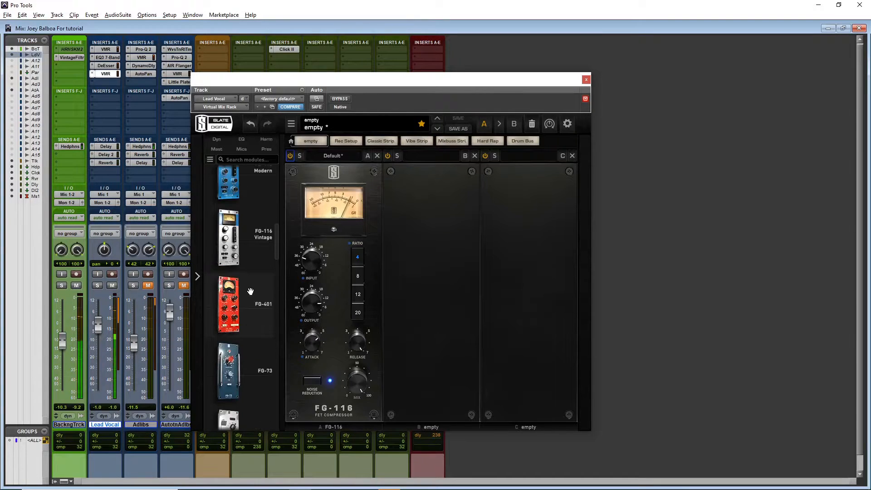
pyautogui.moveTo(251, 291)
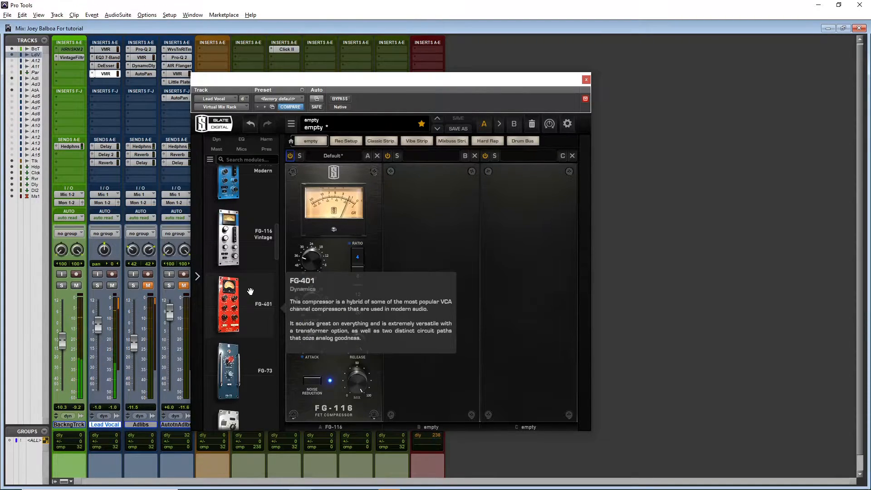
pyautogui.scroll(-6, 250, 290)
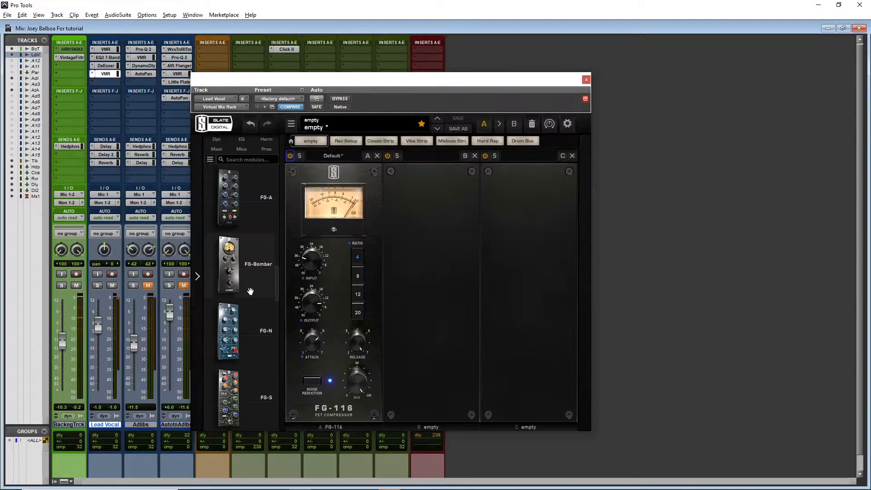
pyautogui.moveTo(229, 372); pyautogui.dragTo(431, 295)
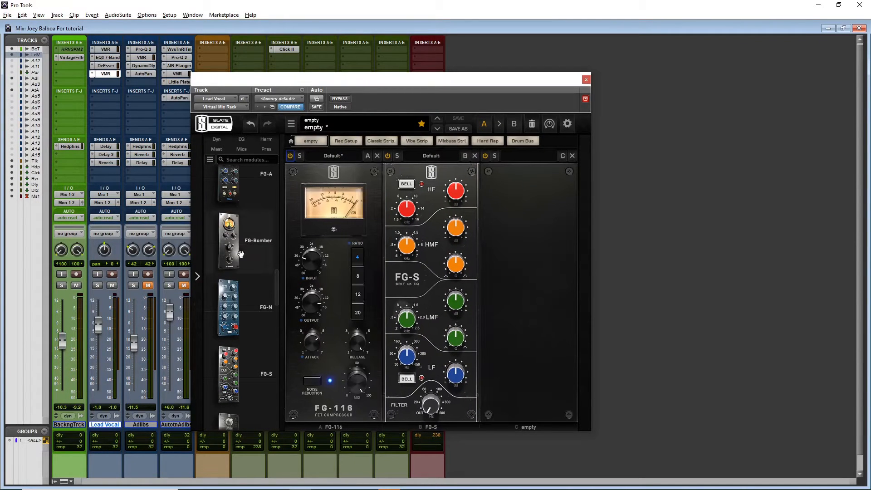
pyautogui.moveTo(231, 372); pyautogui.dragTo(520, 335)
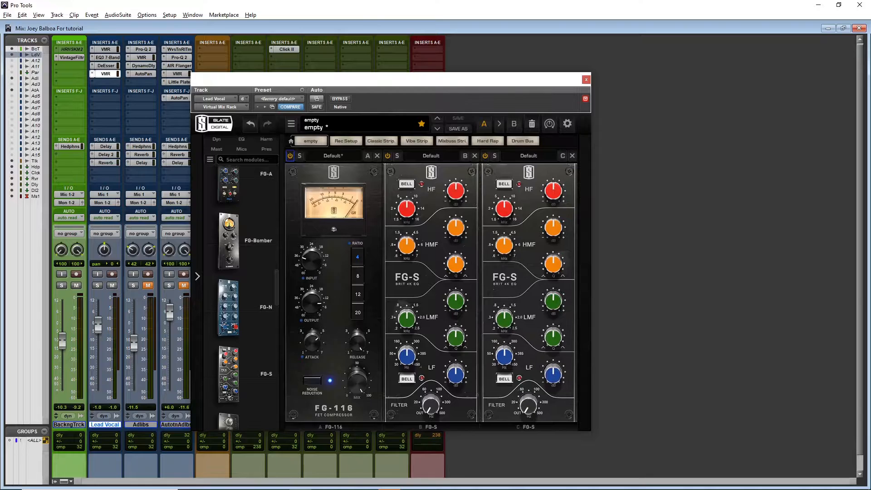
# On the FG-S in slot B, lower the low-mid frequency, set its Q to about 2.42 and apply a moderate cut.
pyautogui.moveTo(455, 214)
pyautogui.moveTo(409, 320)
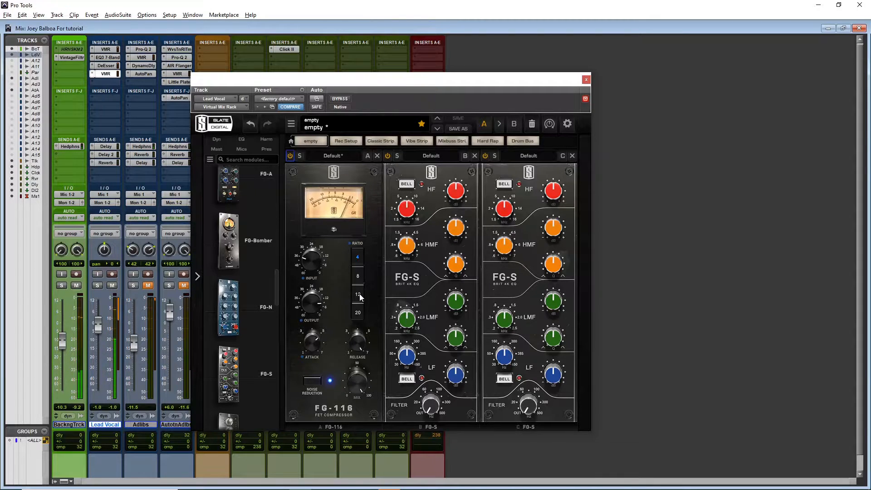
pyautogui.moveTo(409, 320); pyautogui.dragTo(403, 421)
pyautogui.moveTo(449, 346); pyautogui.dragTo(442, 387)
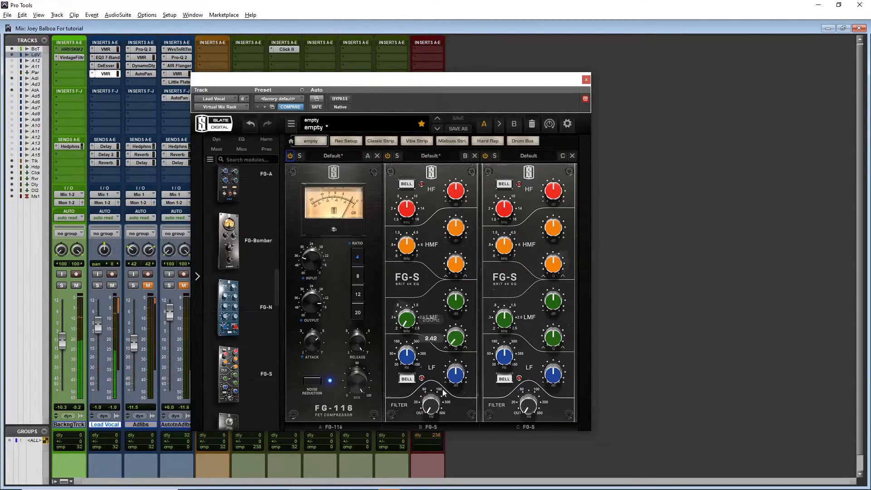
pyautogui.moveTo(453, 307); pyautogui.dragTo(454, 315)
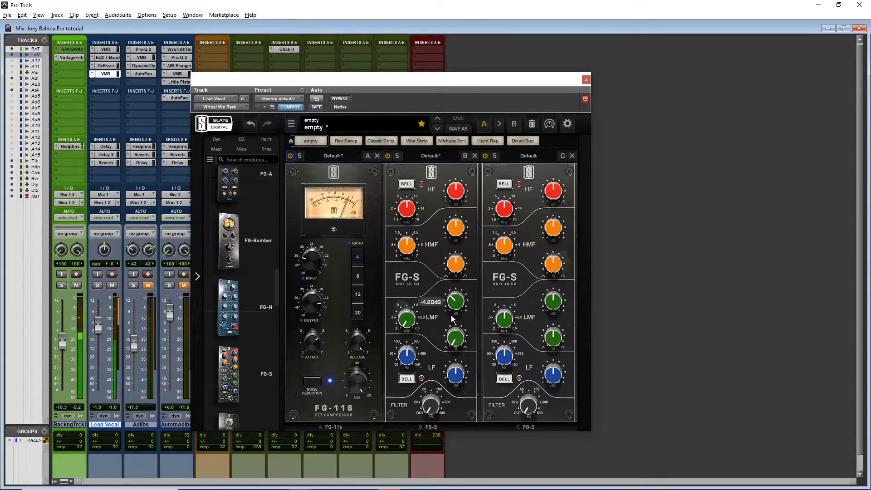
pyautogui.moveTo(453, 297); pyautogui.dragTo(457, 294)
# On the FG-S in slot C, sweep a boosted high-mid band around 1.83 kHz and turn its gain down to a slight cut.
pyautogui.moveTo(553, 264); pyautogui.dragTo(553, 290)
pyautogui.moveTo(546, 234); pyautogui.dragTo(547, 209)
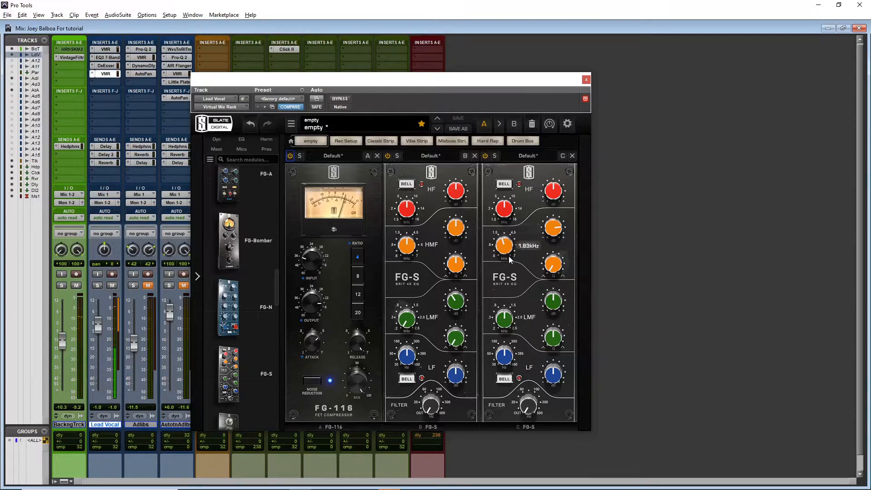
pyautogui.moveTo(509, 259); pyautogui.dragTo(509, 260)
pyautogui.moveTo(543, 225); pyautogui.dragTo(549, 259)
pyautogui.moveTo(553, 227); pyautogui.dragTo(554, 229)
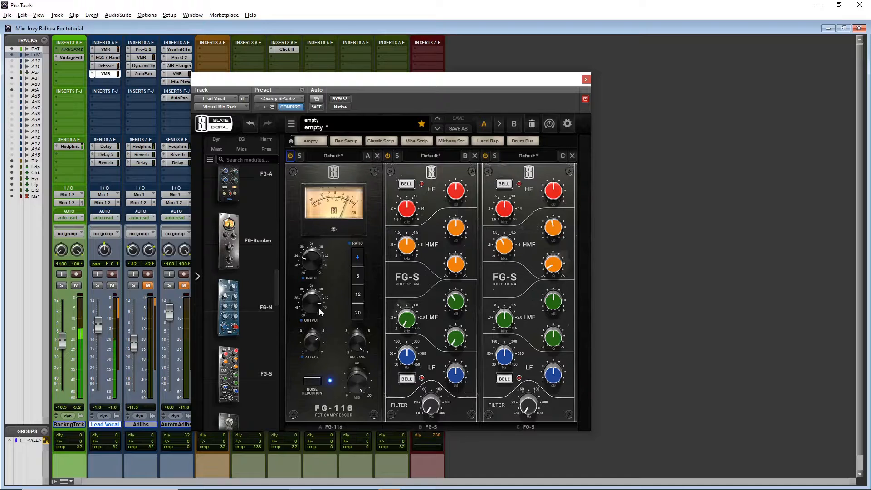
# Review the FG-116 output and the FG-S low-mid and high-mid settings, and close the Virtual Mix Rack.
pyautogui.moveTo(319, 308)
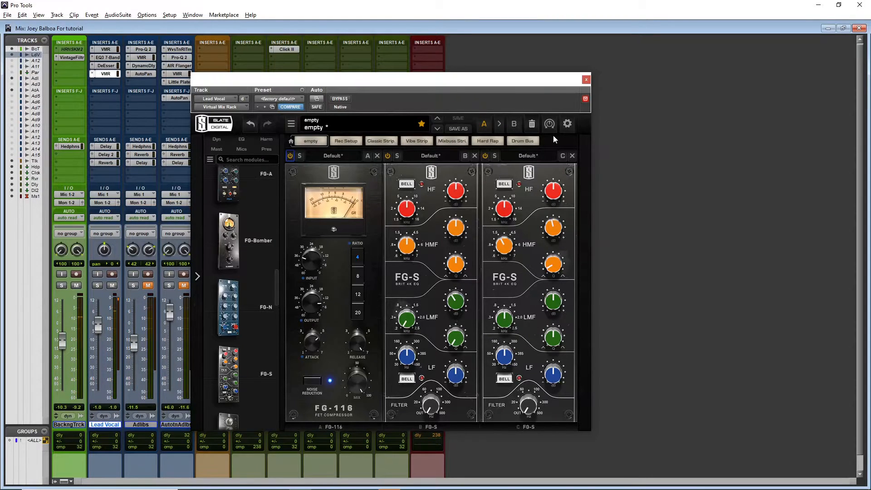
pyautogui.moveTo(417, 314)
pyautogui.moveTo(552, 223)
pyautogui.moveTo(512, 245)
pyautogui.moveTo(407, 245)
pyautogui.click(586, 79)
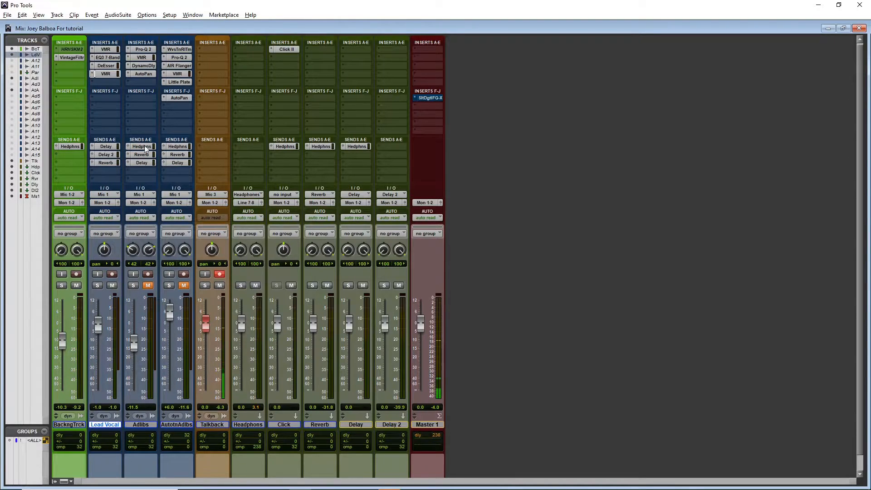
# Insert the stereo Repeater plug-in on the Delay auxiliary track and set its linked left and right delay times to 1/64.
pyautogui.click(353, 50)
pyautogui.moveTo(369, 61)
pyautogui.moveTo(468, 81)
pyautogui.moveTo(471, 97)
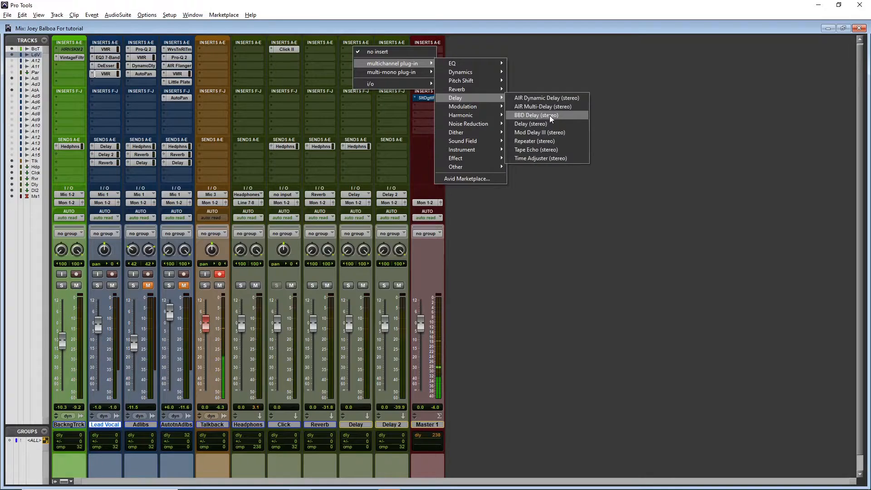
pyautogui.click(552, 141)
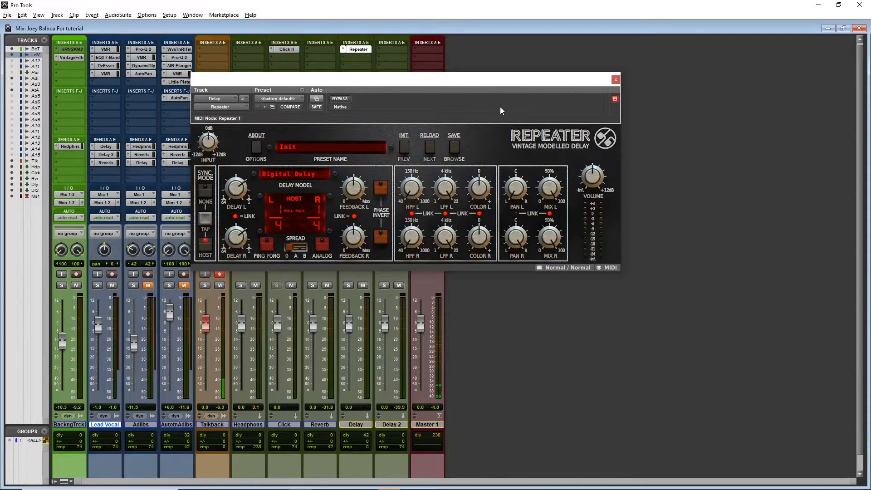
pyautogui.moveTo(362, 84); pyautogui.dragTo(439, 81)
pyautogui.moveTo(312, 185); pyautogui.dragTo(309, 275)
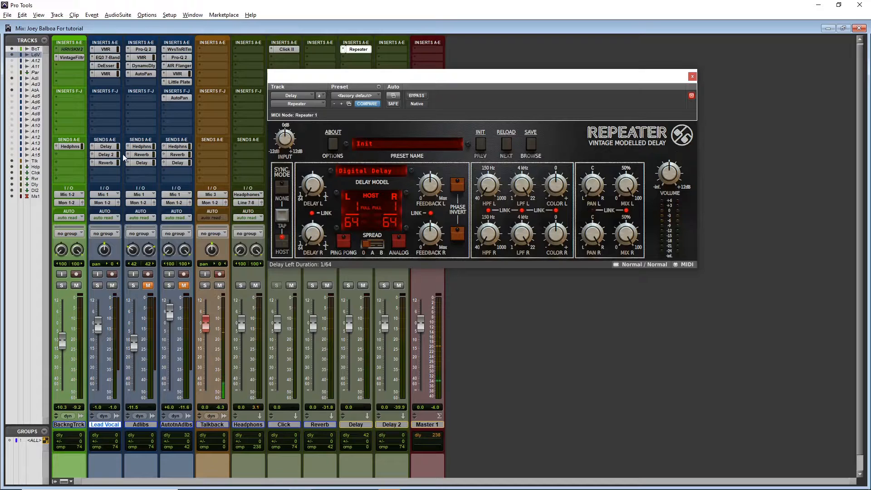
# Raise the Lead Vocal's Delay send to -5.9 dB and set the Repeater's linked feedback to 84%.
pyautogui.click(107, 147)
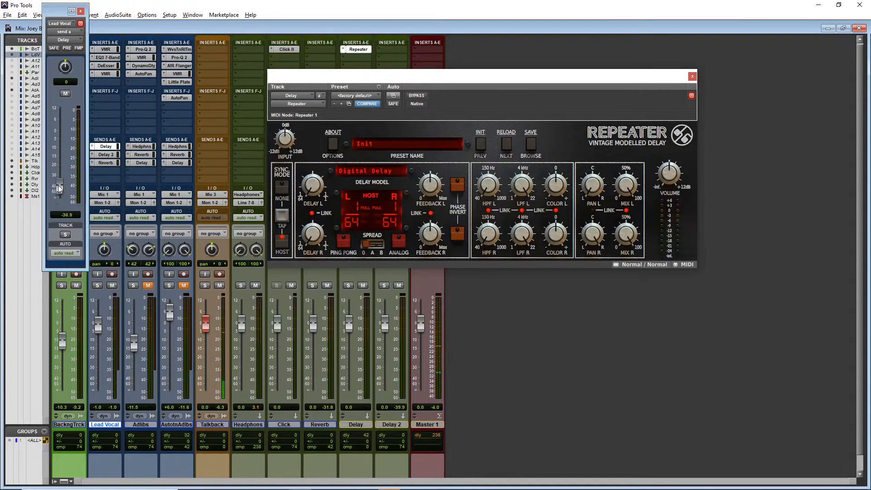
pyautogui.moveTo(57, 156); pyautogui.dragTo(57, 142)
pyautogui.moveTo(430, 199); pyautogui.dragTo(429, 207)
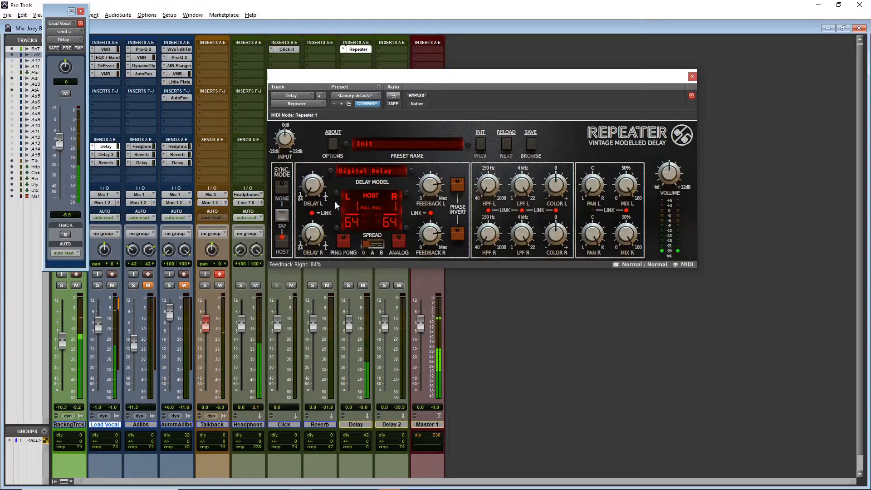
# Try 1/32 and 1/64 delay times on the Repeater, settle on 1/16 for both sides and set Spread to A.
pyautogui.moveTo(314, 187); pyautogui.dragTo(314, 179)
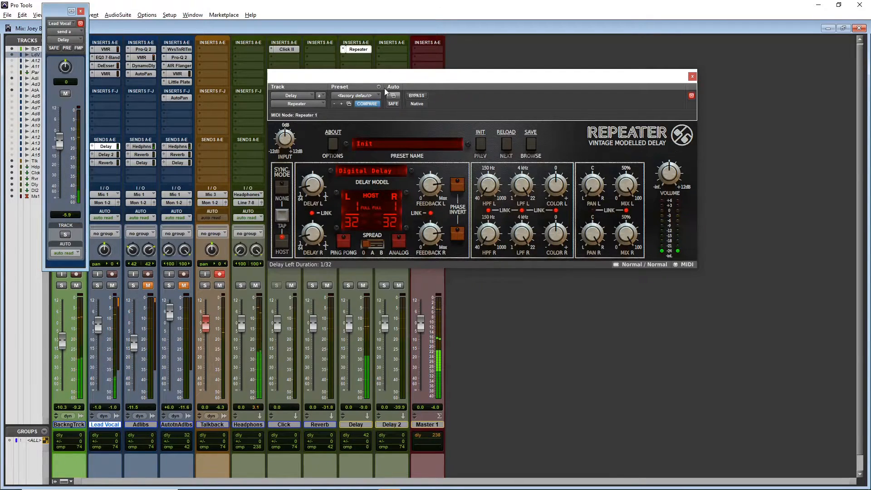
pyautogui.moveTo(313, 186); pyautogui.dragTo(312, 195)
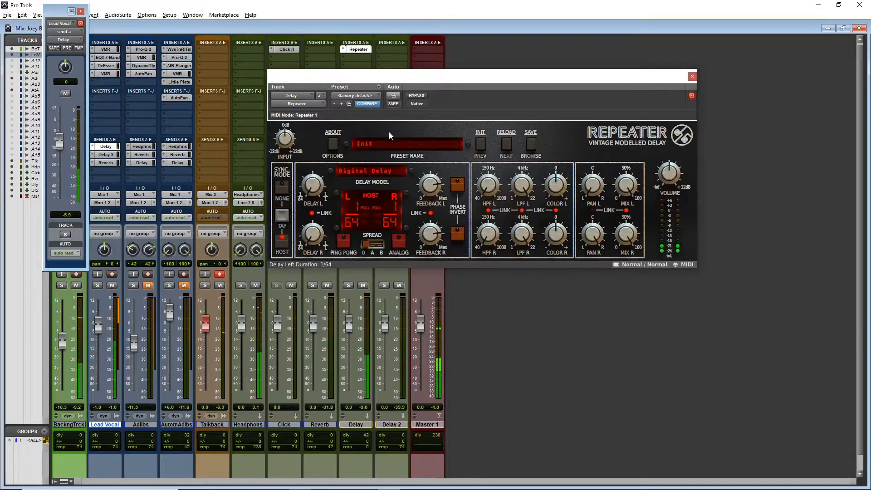
pyautogui.moveTo(344, 82); pyautogui.dragTo(311, 80)
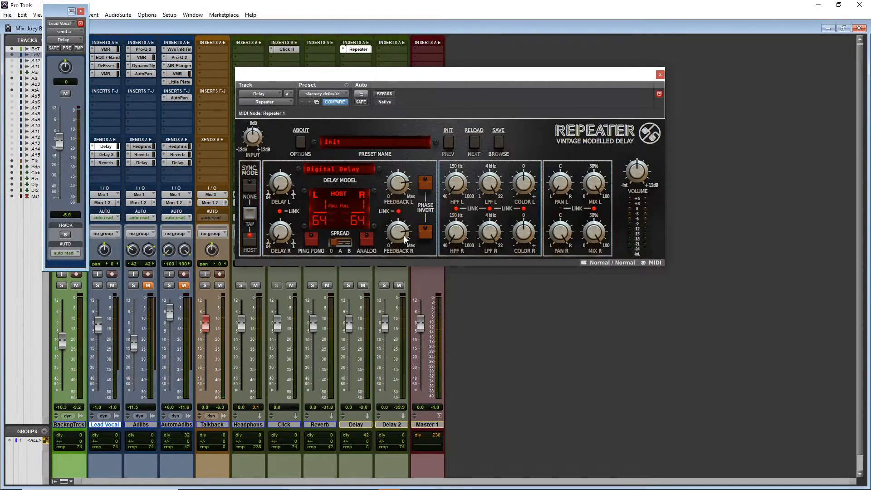
pyautogui.moveTo(271, 230); pyautogui.dragTo(282, 195)
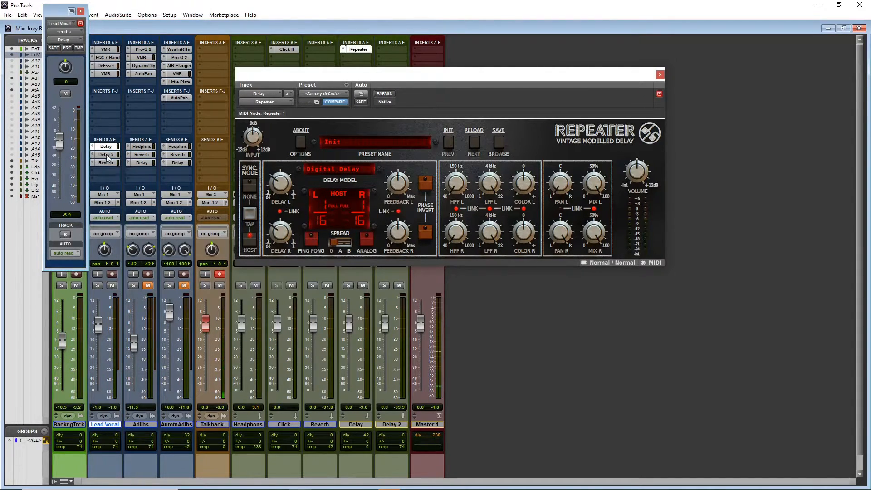
pyautogui.click(342, 241)
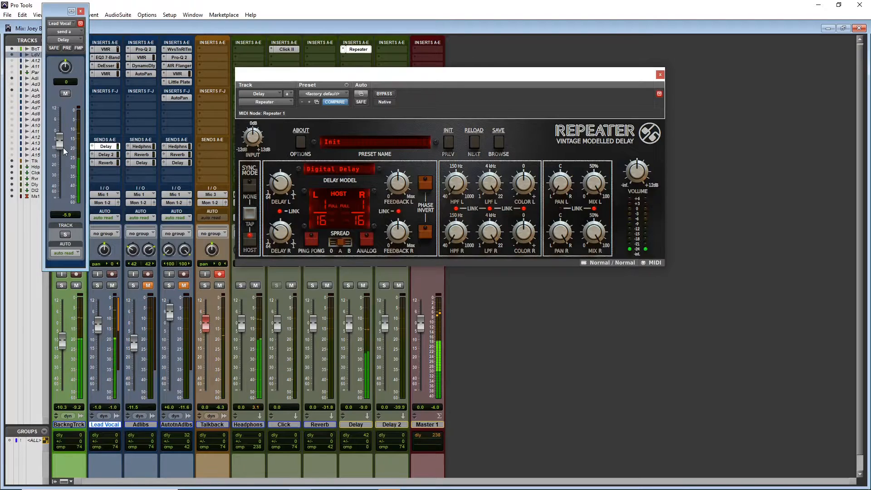
# Audition the Repeater's delay time, leave it at 1/16 and lower the Lead Vocal's Delay send to about -27.7 dB.
pyautogui.moveTo(64, 148)
pyautogui.mouseDown()
pyautogui.moveTo(56, 172)
pyautogui.moveTo(57, 159)
pyautogui.mouseUp()
pyautogui.moveTo(274, 183); pyautogui.dragTo(273, 191)
pyautogui.moveTo(63, 159); pyautogui.dragTo(61, 146)
pyautogui.moveTo(276, 187); pyautogui.dragTo(276, 181)
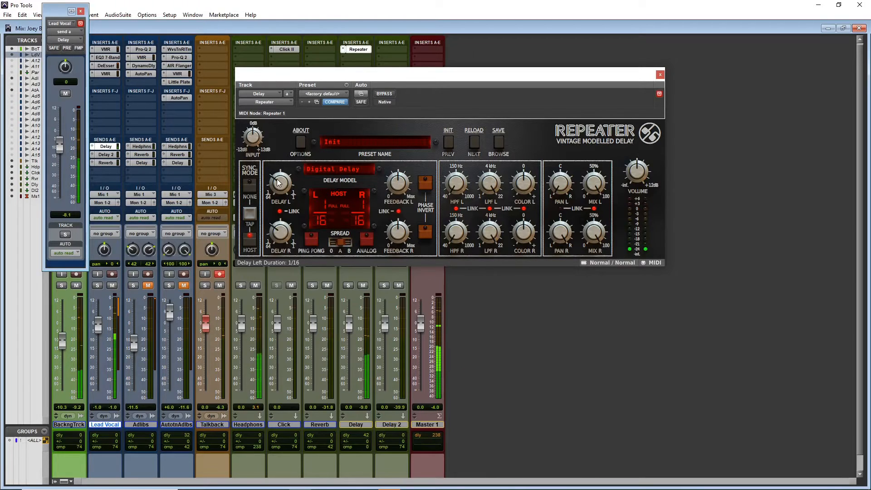
pyautogui.moveTo(53, 144); pyautogui.dragTo(66, 165)
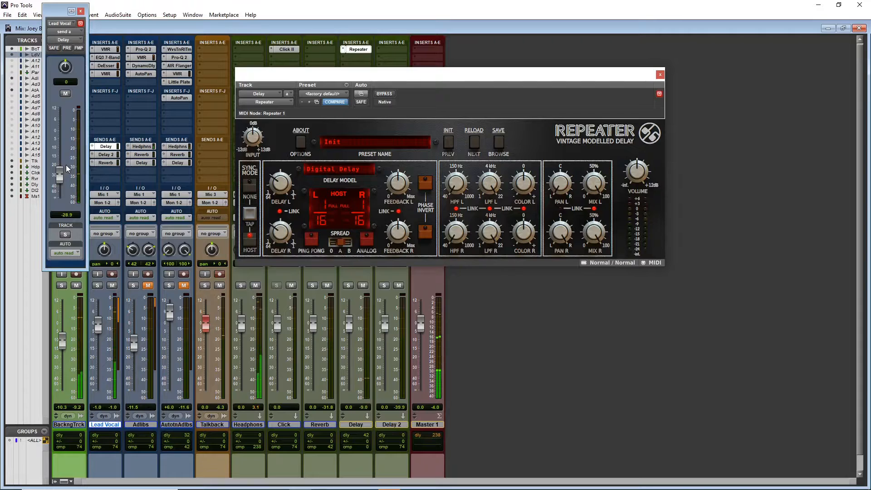
pyautogui.moveTo(62, 165); pyautogui.dragTo(61, 164)
# Trim the Lead Vocal's volume to -1.3 dB, close the Repeater and set the vocal's Delay send to -29.3 dB.
pyautogui.moveTo(103, 329); pyautogui.dragTo(103, 330)
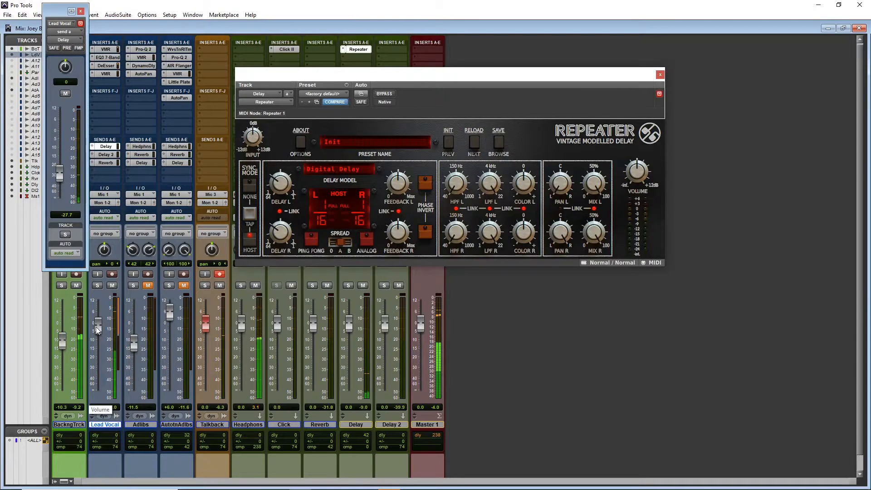
pyautogui.click(661, 74)
pyautogui.moveTo(58, 183); pyautogui.dragTo(59, 183)
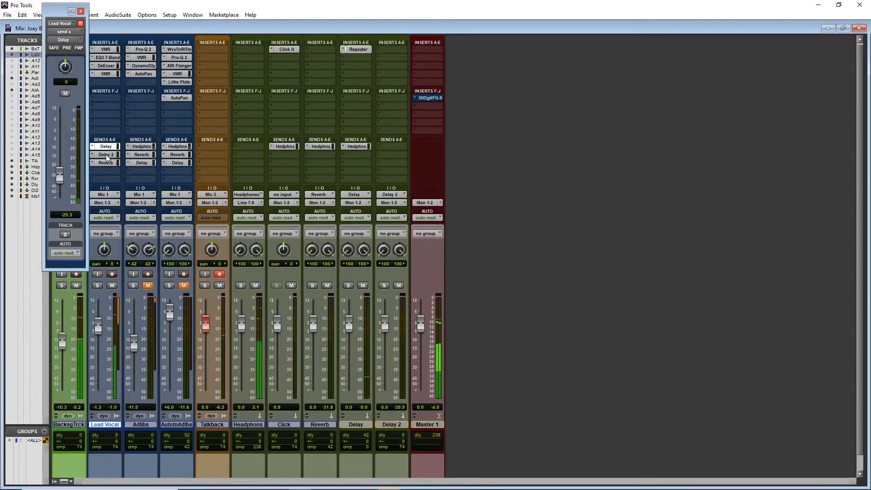
# Reopen the Repeater on the Delay track, adjust its right feedback and close the plug-in.
pyautogui.click(359, 49)
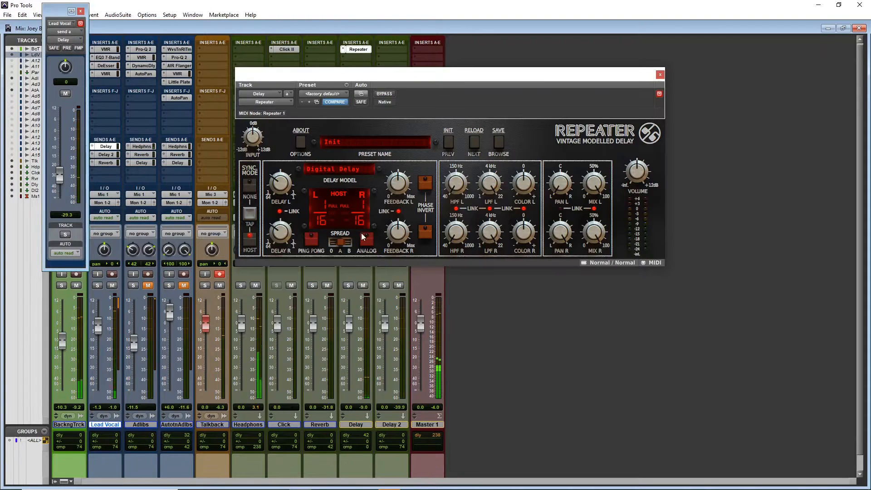
pyautogui.moveTo(399, 240); pyautogui.dragTo(400, 248)
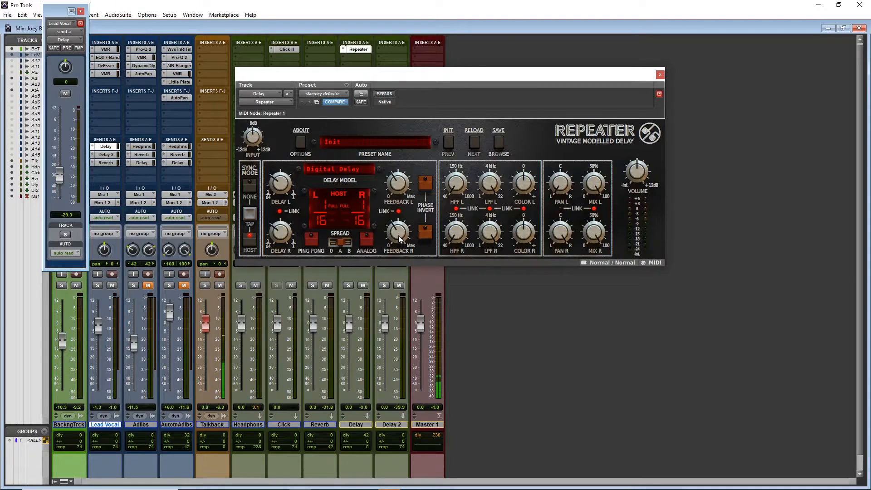
pyautogui.click(660, 74)
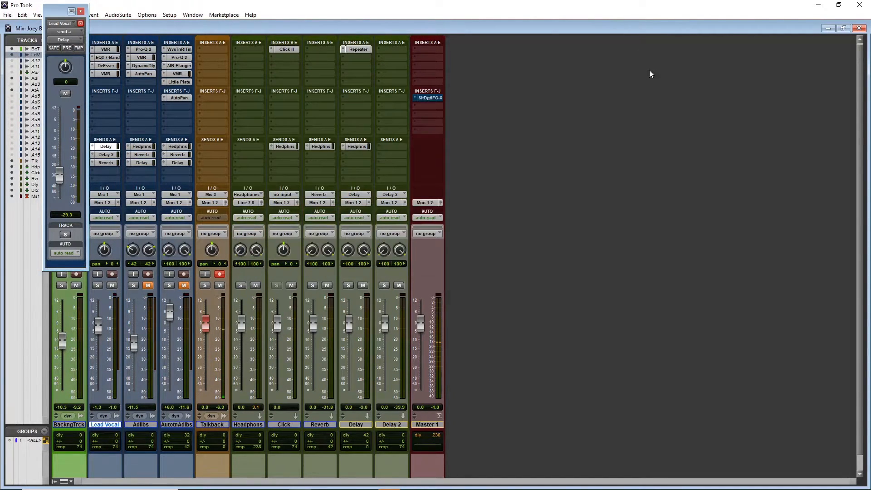
# Copy the Delay track's Repeater to Delay 2, set the copy's linked delay times to 1/4 and switch Spread off.
pyautogui.click(112, 155)
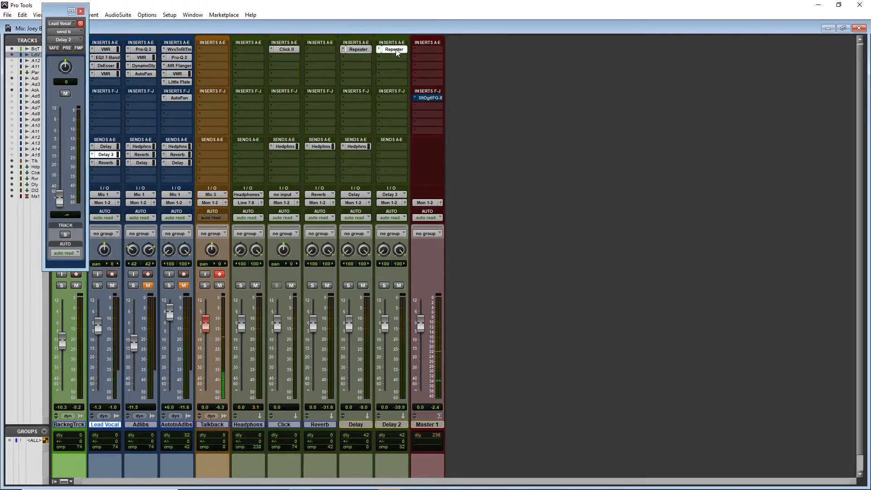
pyautogui.click(395, 49)
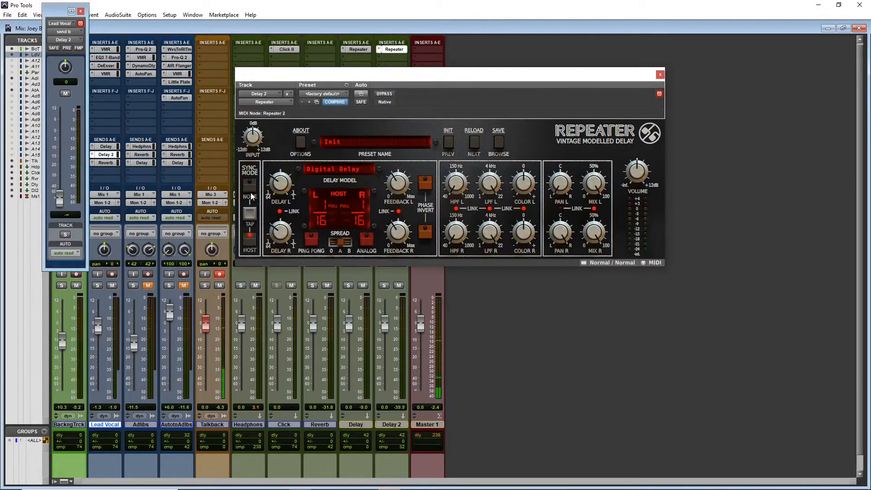
pyautogui.moveTo(278, 180); pyautogui.dragTo(276, 174)
pyautogui.moveTo(272, 196); pyautogui.dragTo(267, 229)
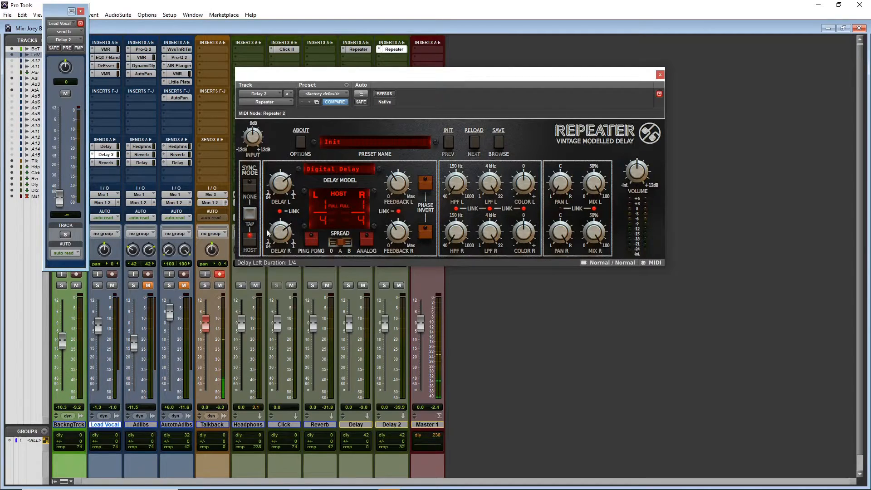
pyautogui.click(331, 240)
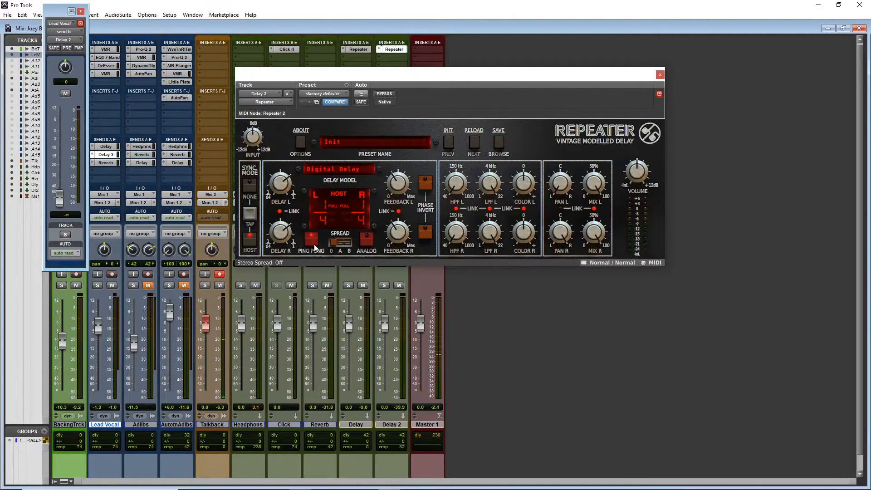
# Shorten the Delay 2 Repeater to 1/8 and balance the Lead Vocal's Delay 2 send by ear down to about -35.6 dB.
pyautogui.moveTo(60, 195); pyautogui.dragTo(60, 151)
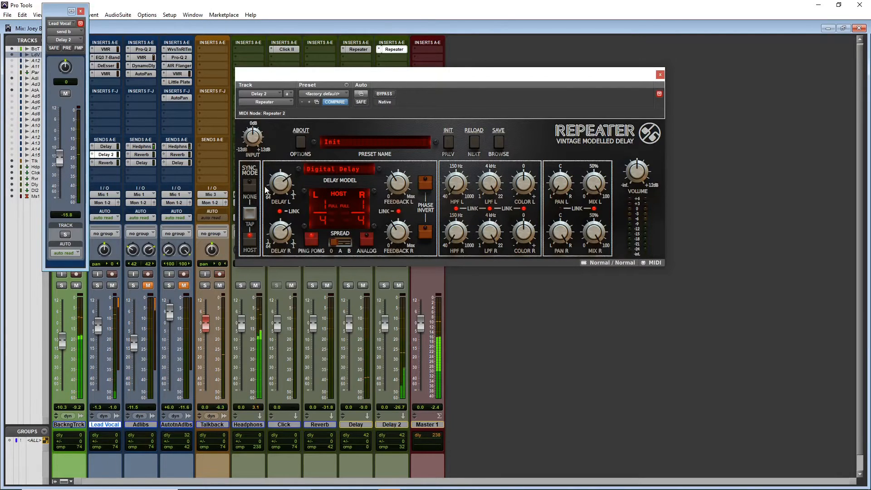
pyautogui.moveTo(274, 187); pyautogui.dragTo(273, 194)
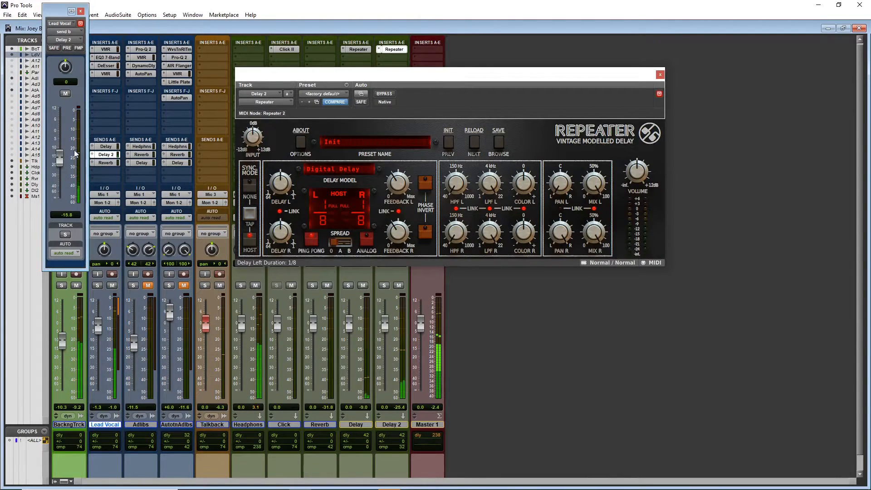
pyautogui.moveTo(64, 156); pyautogui.dragTo(69, 185)
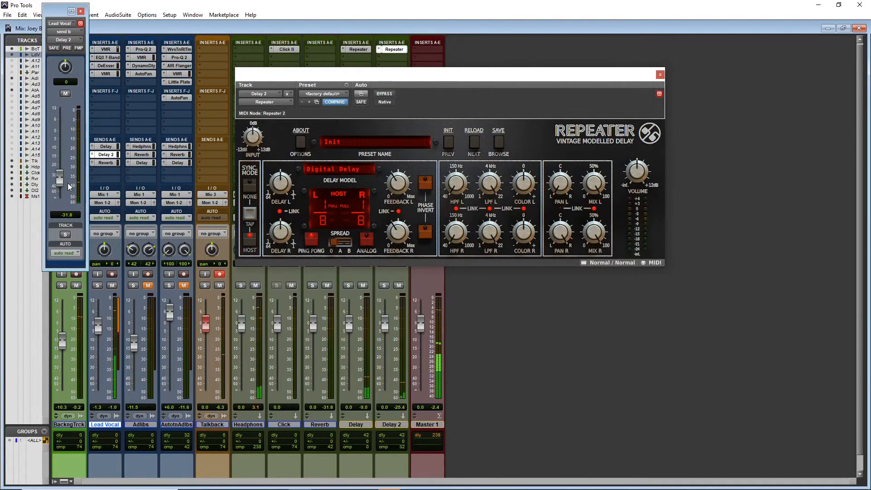
pyautogui.moveTo(61, 178); pyautogui.dragTo(60, 184)
# Compare the vocal with the Delay 2 send muted and unmuted, and raise that send to -29.7 dB.
pyautogui.click(66, 93)
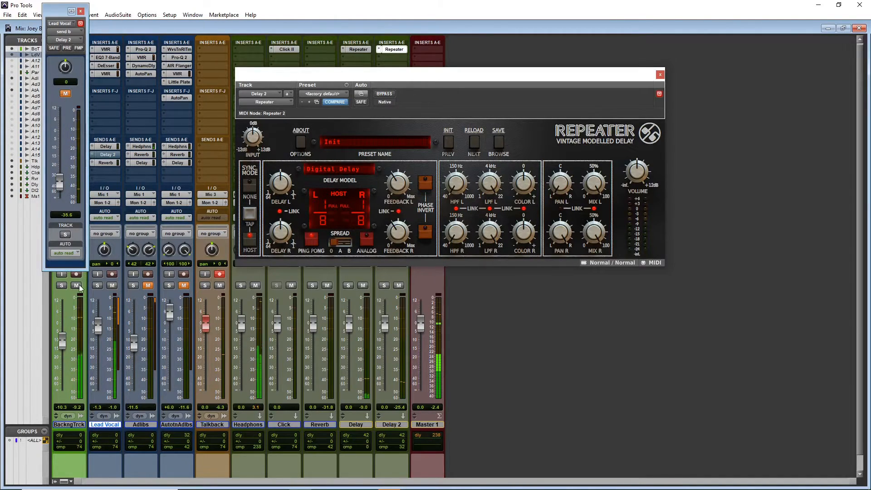
pyautogui.moveTo(59, 186); pyautogui.dragTo(61, 173)
pyautogui.click(65, 93)
pyautogui.click(76, 285)
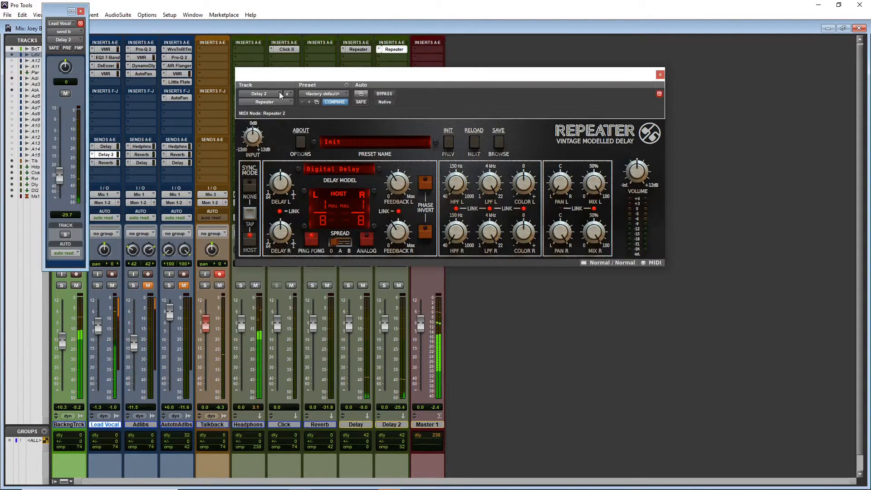
# Adjust the right feedback of the Delay track's Repeater and raise the Lead Vocal's Delay 2 send to -21.8 dB.
pyautogui.click(358, 49)
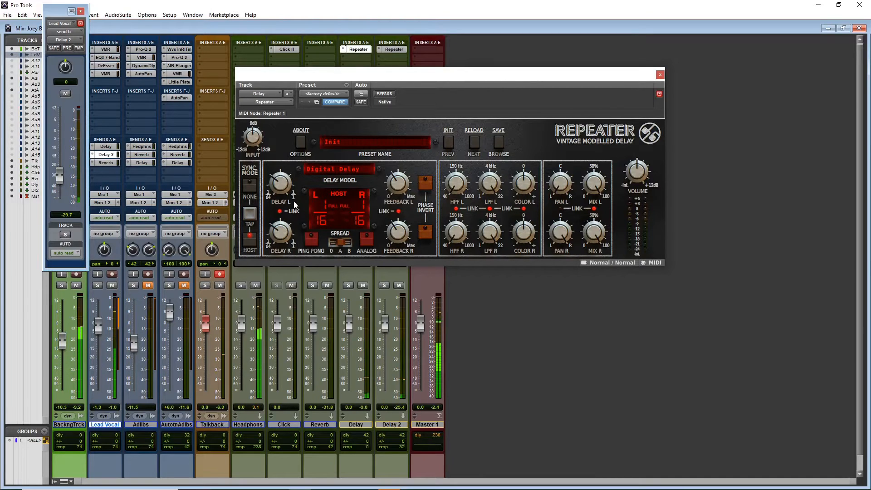
pyautogui.moveTo(397, 229); pyautogui.dragTo(396, 240)
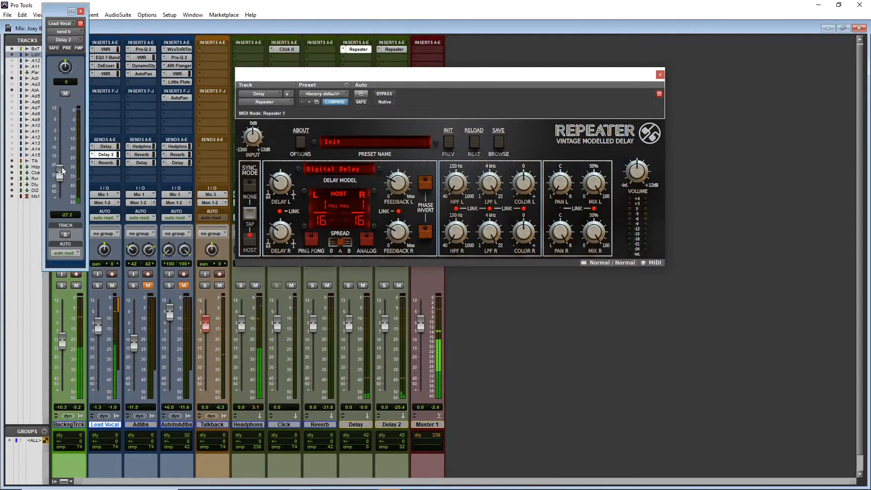
pyautogui.moveTo(61, 163); pyautogui.dragTo(66, 165)
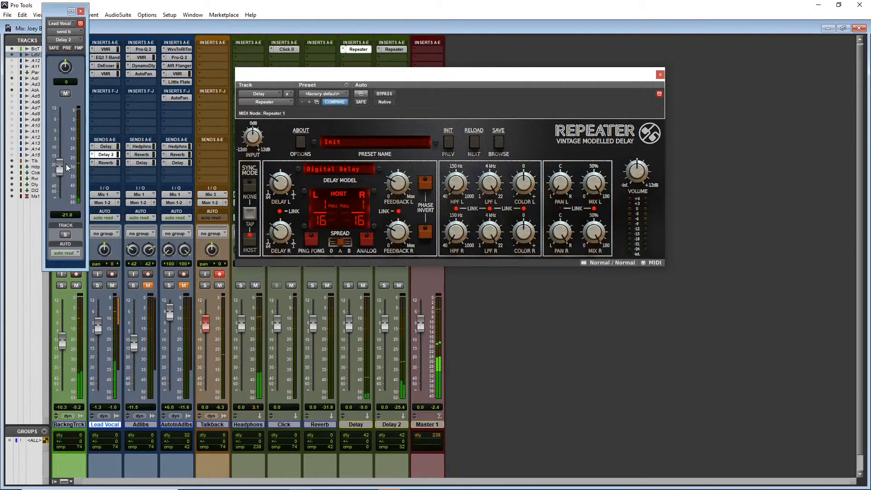
# Set the Delay 2 Repeater to 1/4 with 23% feedback and the Lead Vocal's Delay 2 send to -30.2 dB.
pyautogui.click(403, 49)
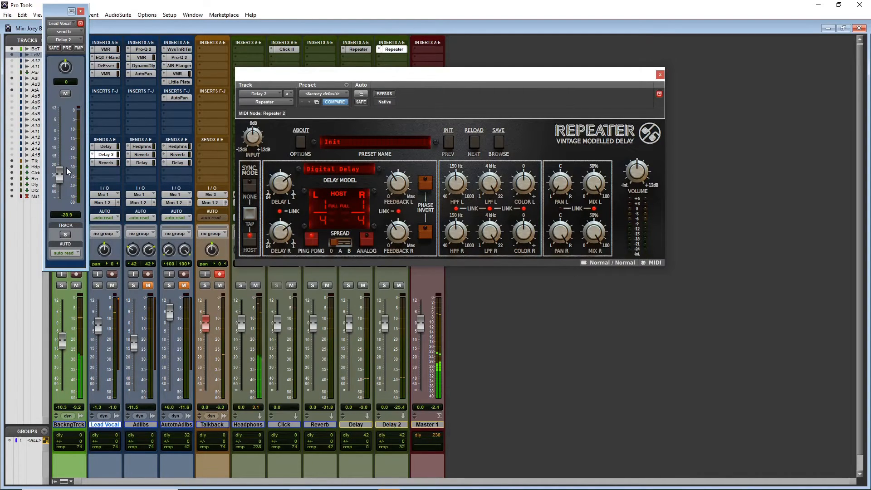
pyautogui.moveTo(400, 186)
pyautogui.mouseDown()
pyautogui.moveTo(394, 203)
pyautogui.moveTo(394, 193)
pyautogui.mouseUp()
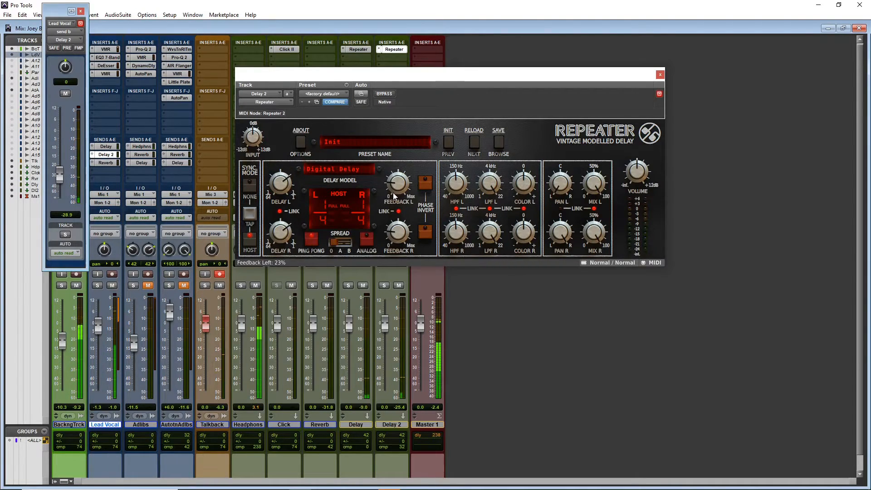
pyautogui.moveTo(59, 173); pyautogui.dragTo(59, 176)
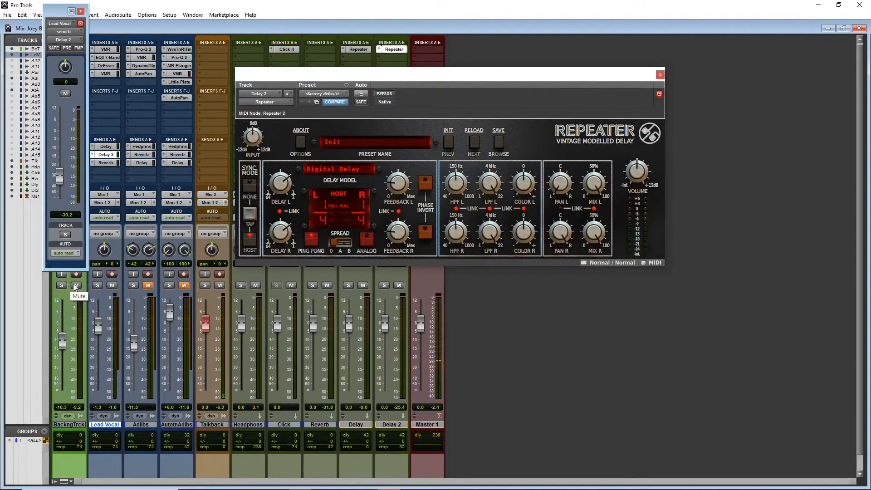
# Mute the Lead Vocal's Delay and Delay 2 sends and close the Repeater.
pyautogui.keyDown('ctrl'); pyautogui.click(109, 147); pyautogui.keyUp('ctrl')
pyautogui.keyDown('ctrl'); pyautogui.click(109, 154); pyautogui.keyUp('ctrl')
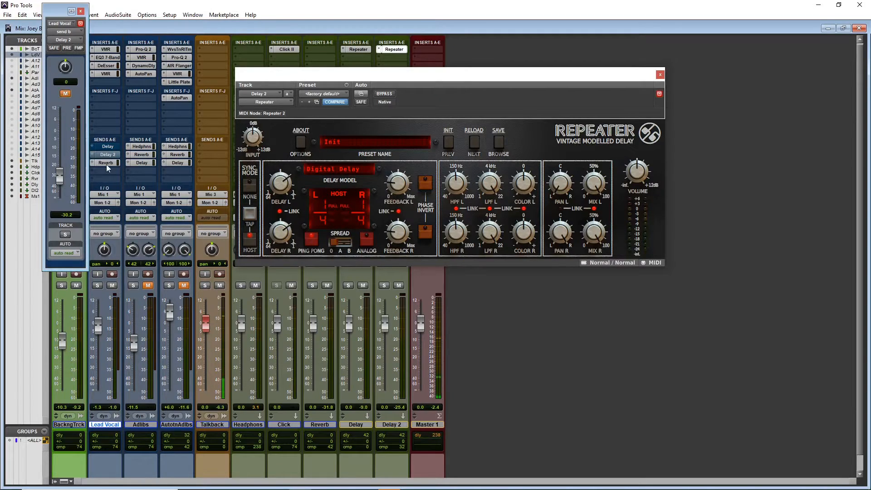
pyautogui.click(660, 74)
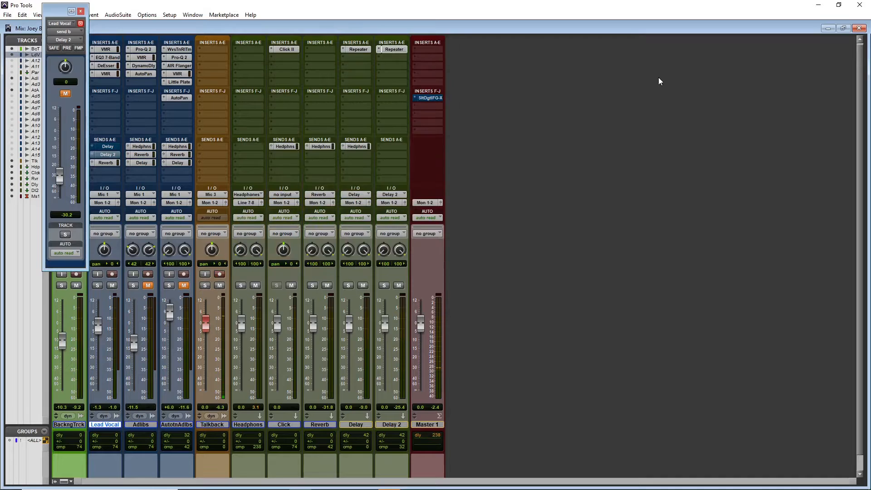
# Insert the D-Verb reverb on the Reverb track and move its window clear of the sends.
pyautogui.click(320, 51)
pyautogui.moveTo(363, 63)
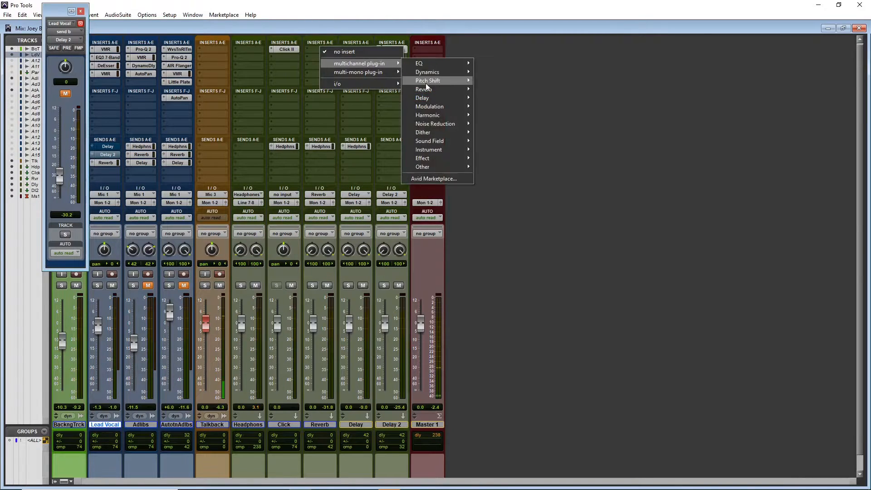
pyautogui.moveTo(432, 89)
pyautogui.click(504, 113)
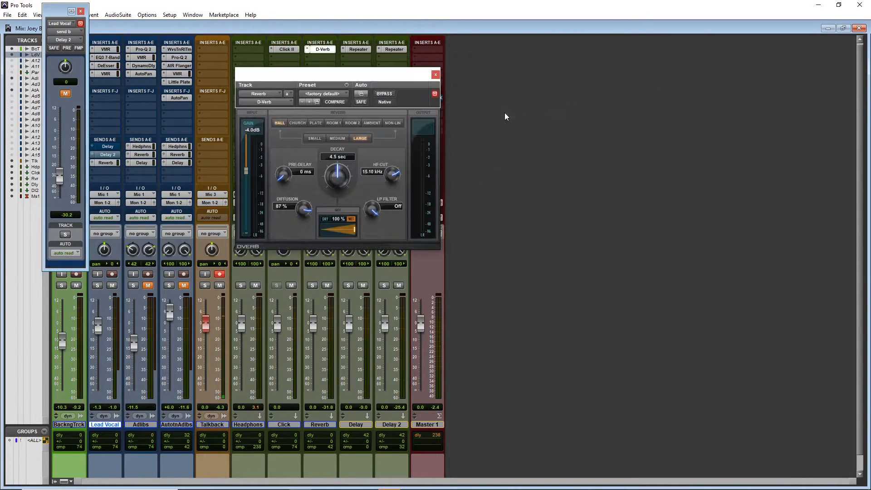
pyautogui.moveTo(336, 81); pyautogui.dragTo(417, 121)
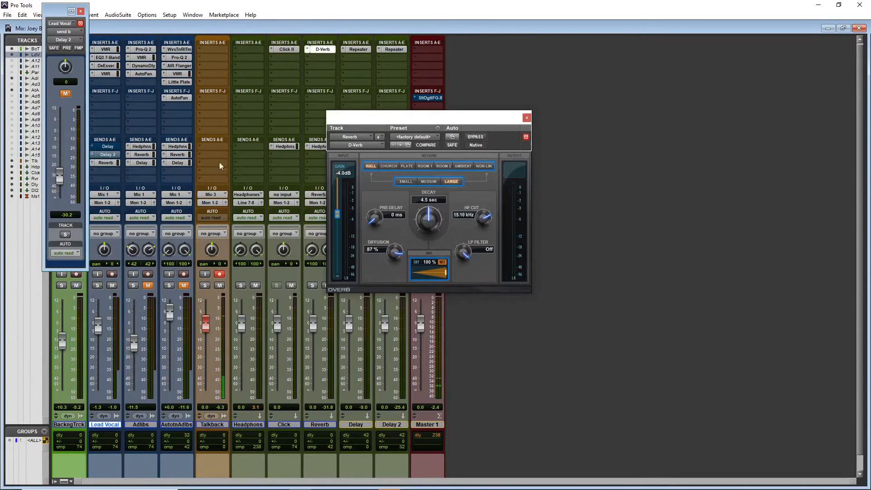
# Set the Lead Vocal's Reverb send to 0.0 dB and load the Vocal Plate preset in D-Verb.
pyautogui.click(107, 163)
pyautogui.keyDown('alt'); pyautogui.click(60, 192); pyautogui.keyUp('alt')
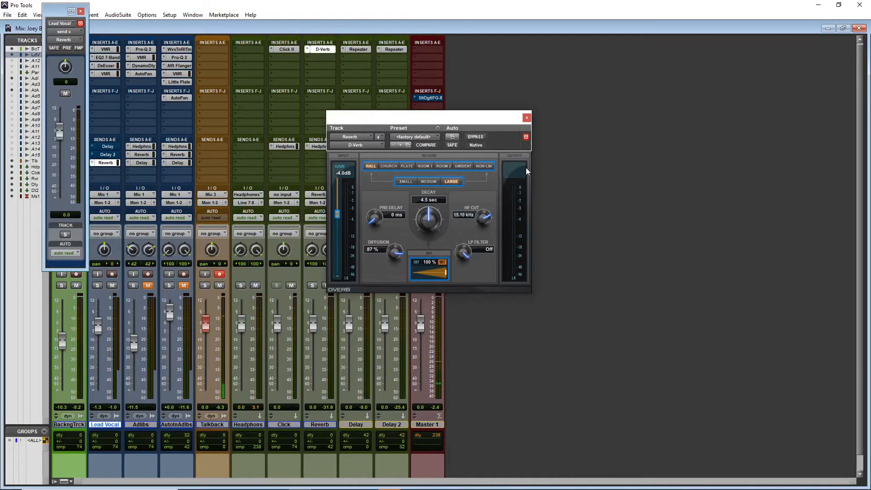
pyautogui.click(429, 135)
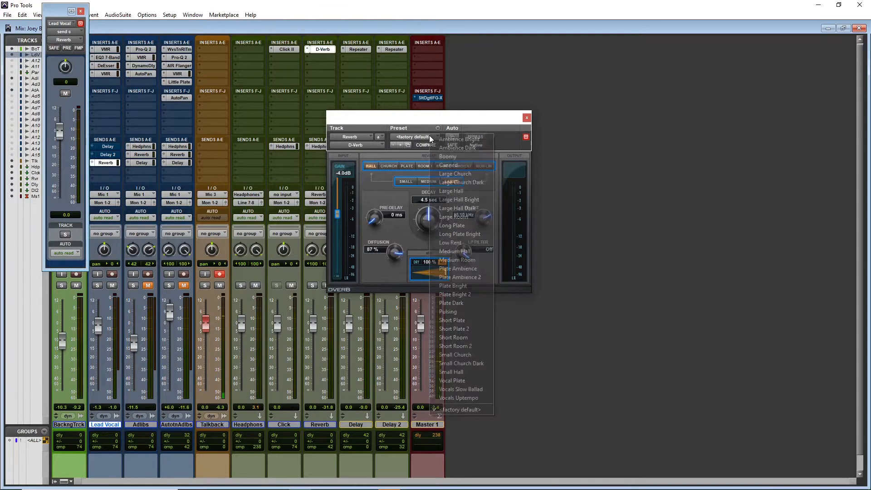
pyautogui.click(467, 381)
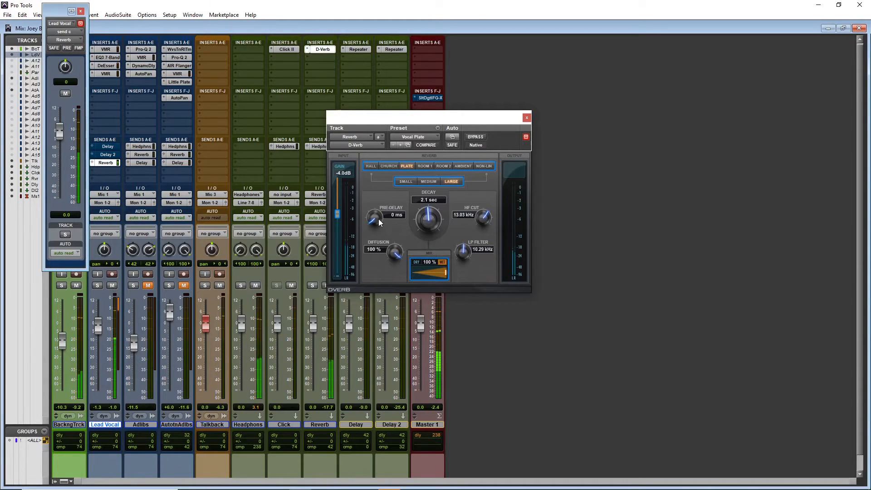
# Set the D-Verb pre-delay to 57 ms and the Lead Vocal's Reverb send to -20.9 dB.
pyautogui.moveTo(379, 222); pyautogui.dragTo(375, 173)
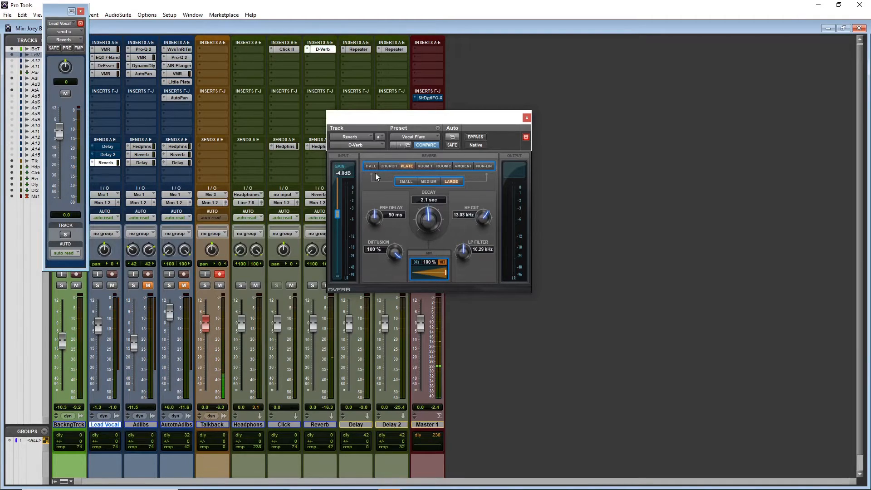
pyautogui.moveTo(377, 224); pyautogui.dragTo(377, 218)
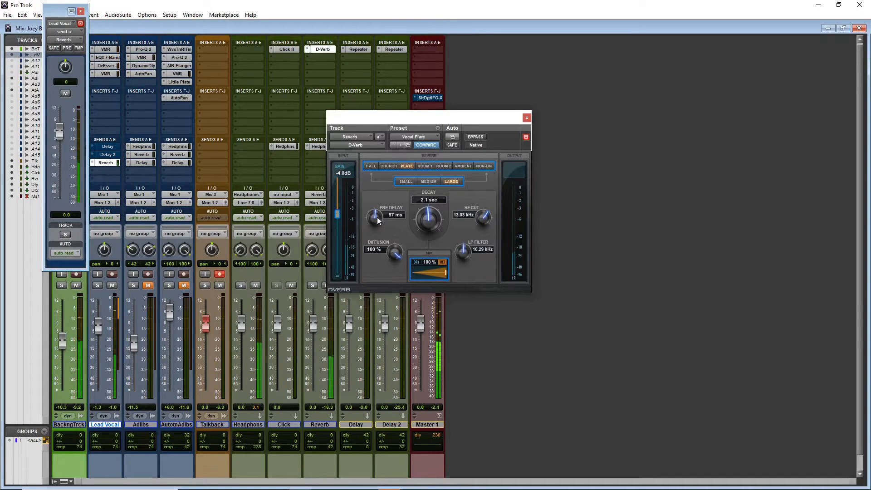
pyautogui.moveTo(58, 135); pyautogui.dragTo(66, 167)
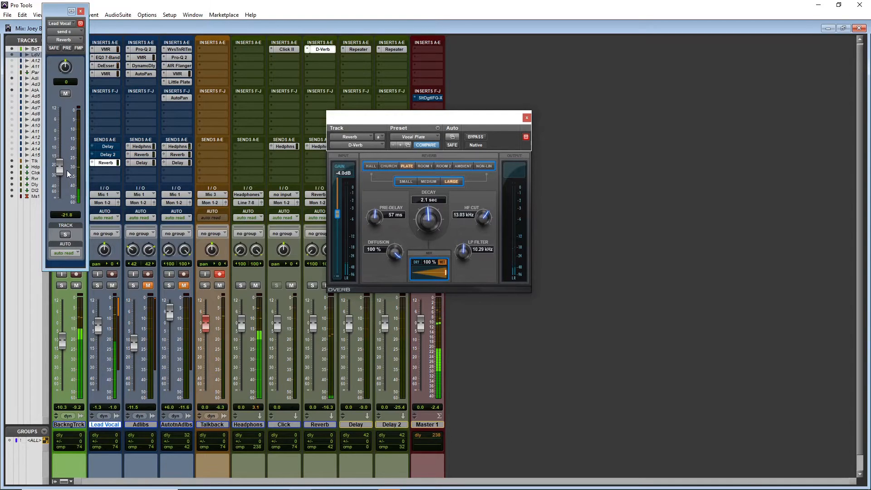
pyautogui.moveTo(67, 170)
pyautogui.mouseDown()
pyautogui.moveTo(62, 154)
pyautogui.moveTo(62, 163)
pyautogui.mouseUp()
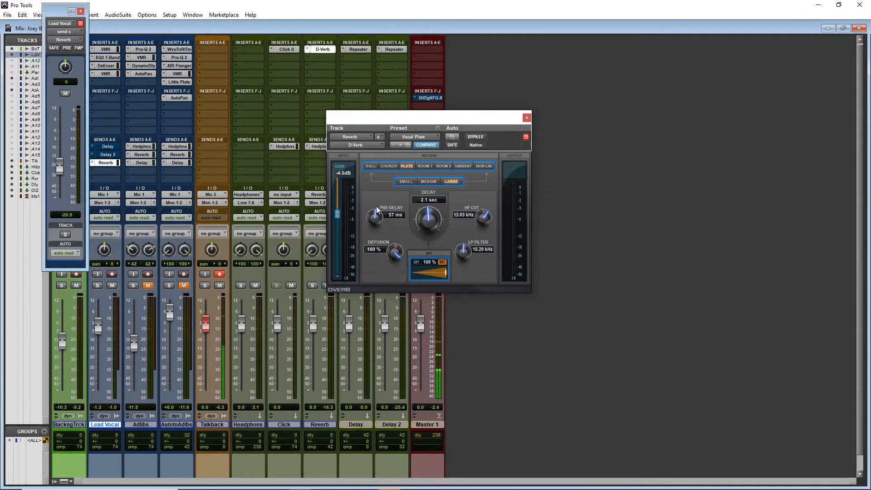
# Switch to Chrome, search for "delay calculator" and open NickFever's Delay Calculator – Reverb Calculator page.
pyautogui.hotkey('alt', 'Tab')
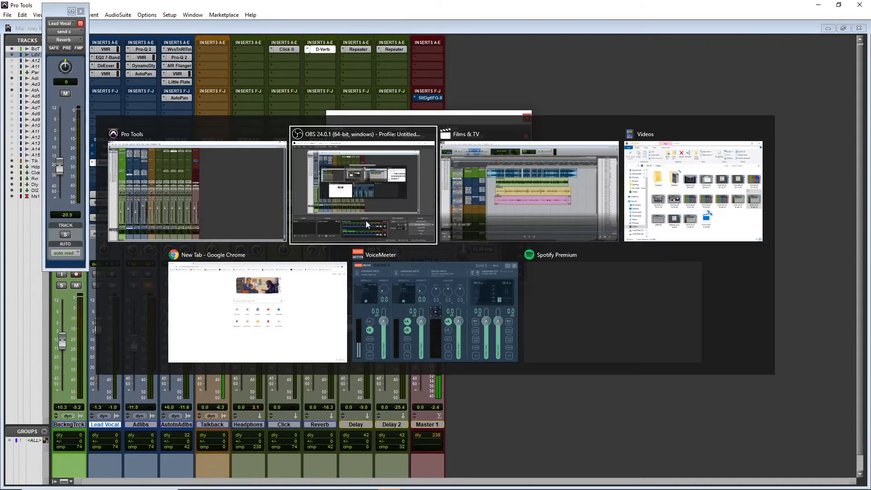
pyautogui.click(298, 305)
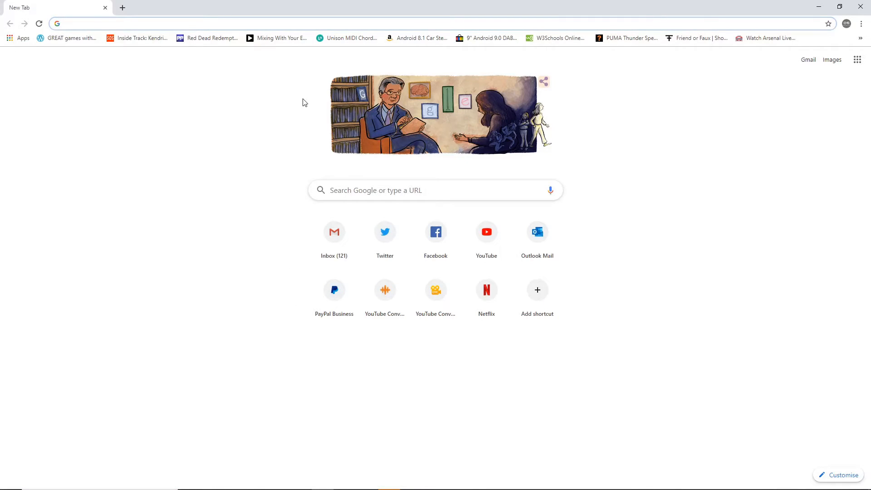
pyautogui.write('delay calculator')
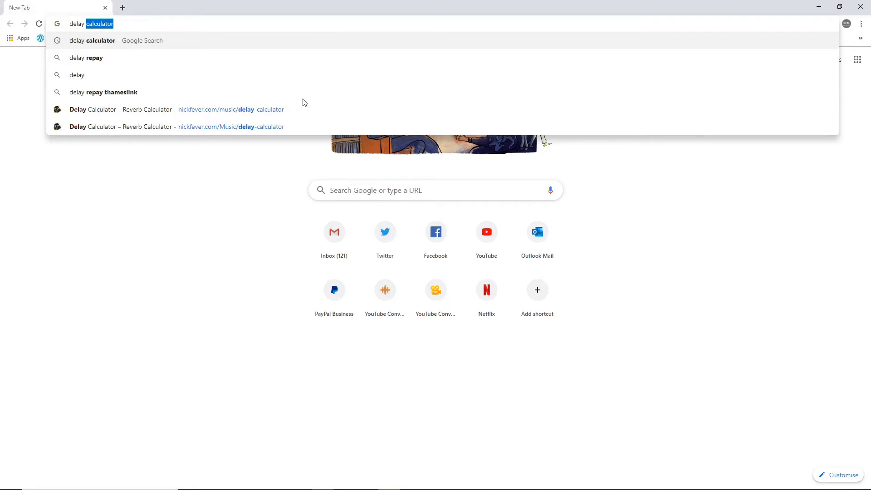
pyautogui.press('Return')
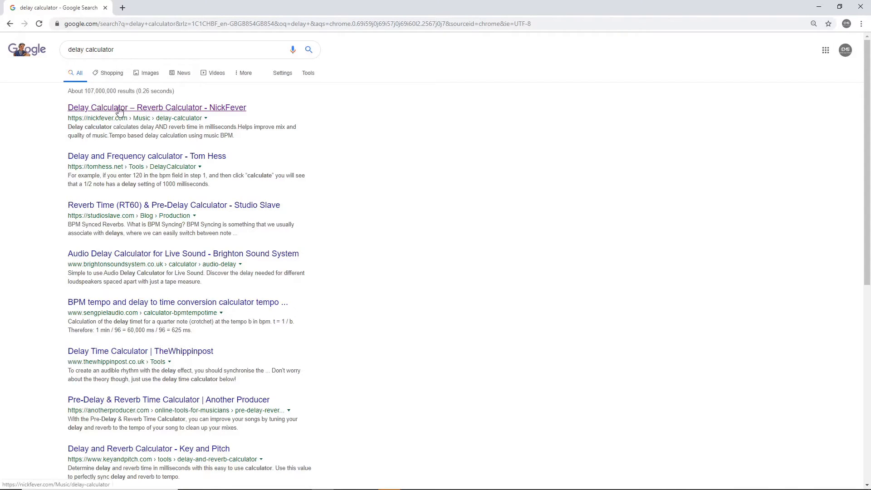
pyautogui.click(128, 115)
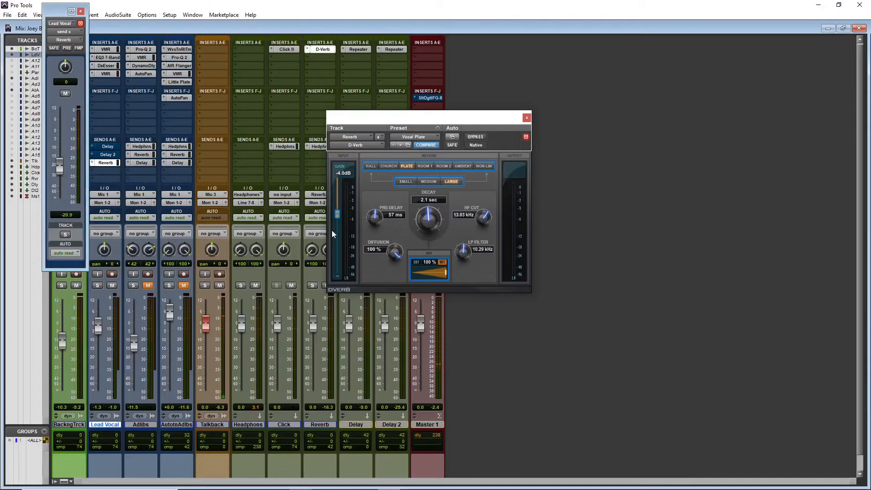
# Show the Pro Tools Transport window to read the session tempo, and calculate the reverb and delay times for 107 BPM in Chrome.
pyautogui.click(192, 15)
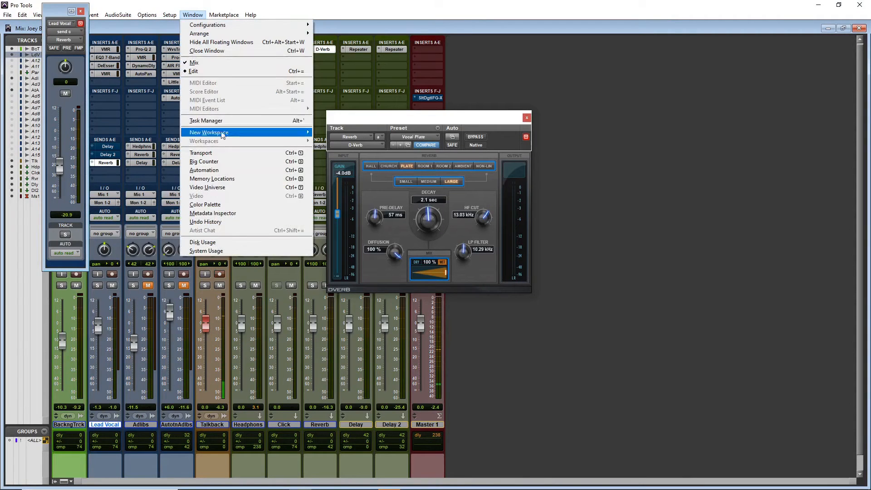
pyautogui.click(221, 152)
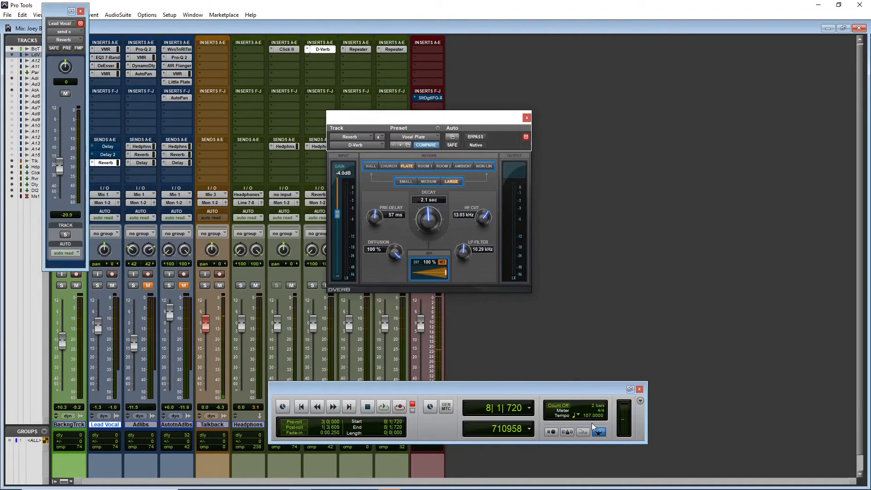
pyautogui.hotkey('alt', 'Tab')
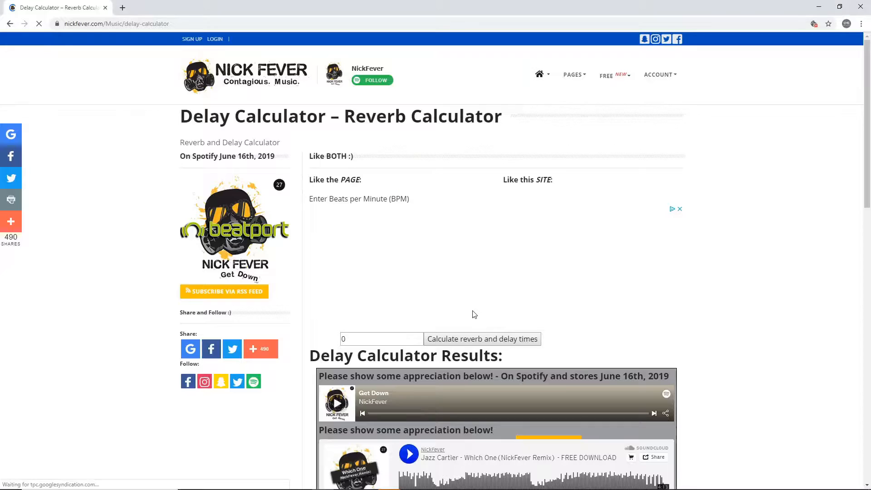
pyautogui.moveTo(376, 362); pyautogui.dragTo(321, 361)
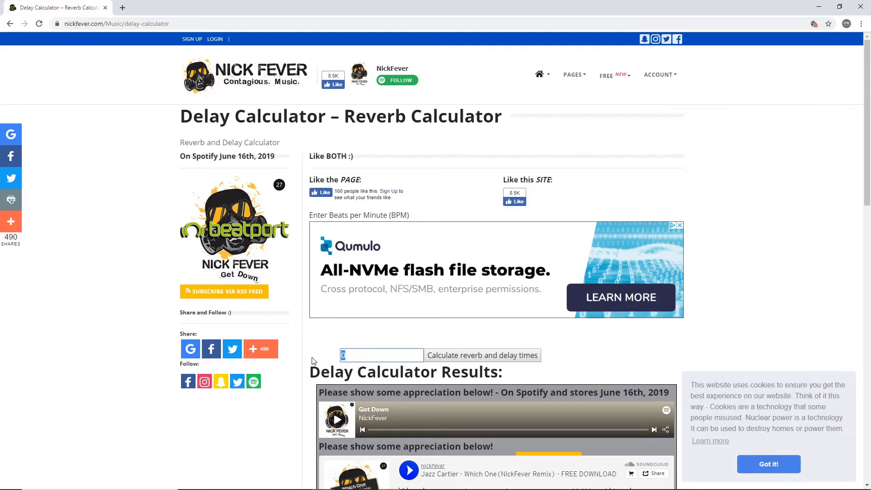
pyautogui.write('107')
pyautogui.click(446, 355)
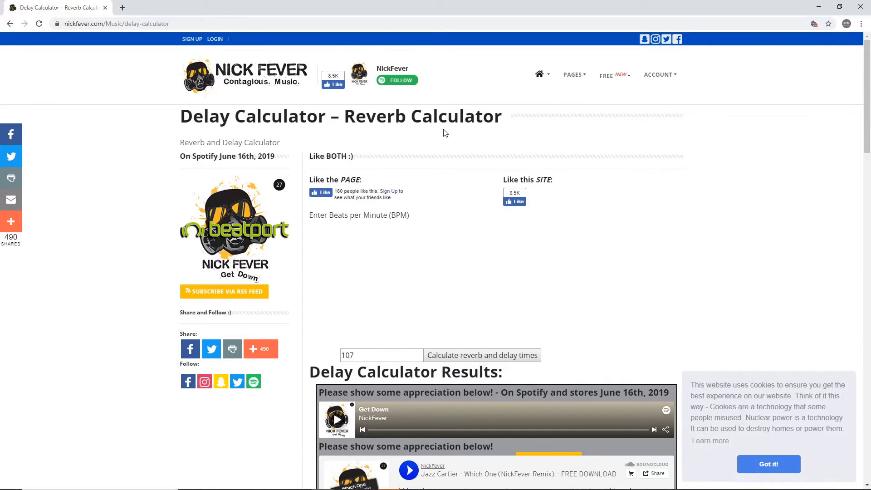
pyautogui.scroll(-7, 442, 150)
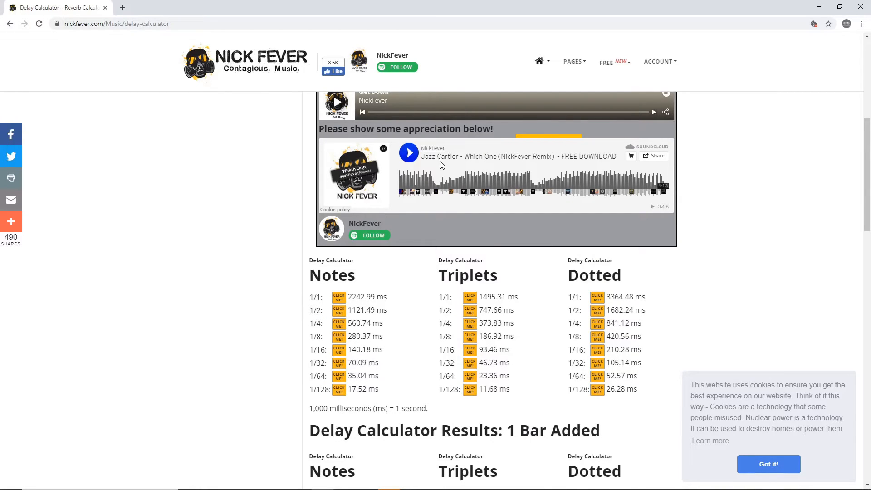
pyautogui.scroll(-1, 442, 165)
# Look up the dotted 1/64 time in the calculator results and set the D-Verb pre-delay to 53 ms, playing the result.
pyautogui.hotkey('alt', 'Tab')
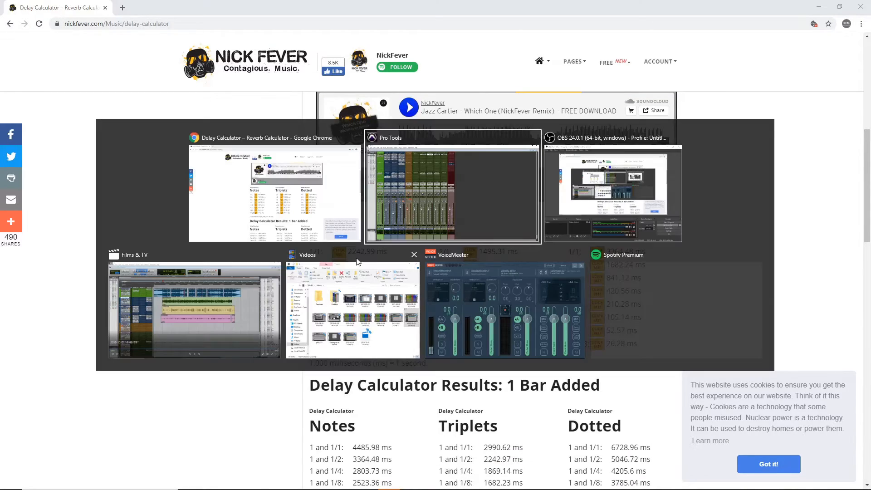
pyautogui.click(407, 216)
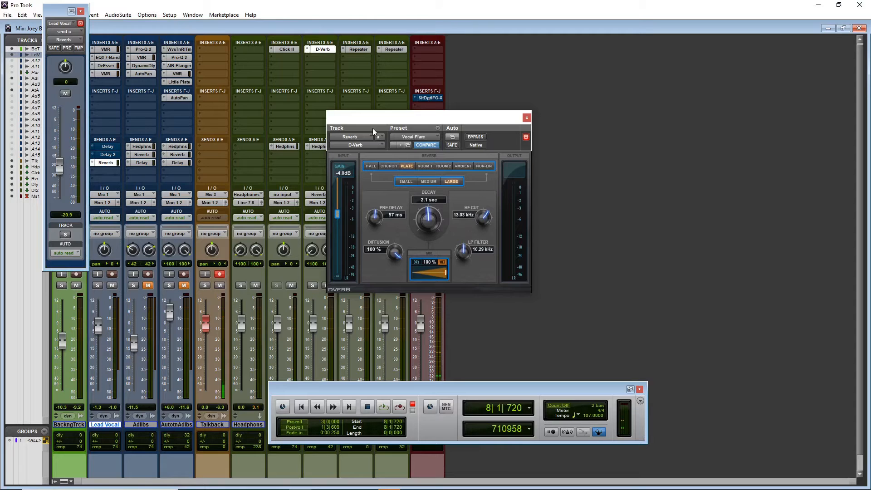
pyautogui.hotkey('alt', 'Tab')
pyautogui.click(391, 217)
pyautogui.scroll(-2, 488, 245)
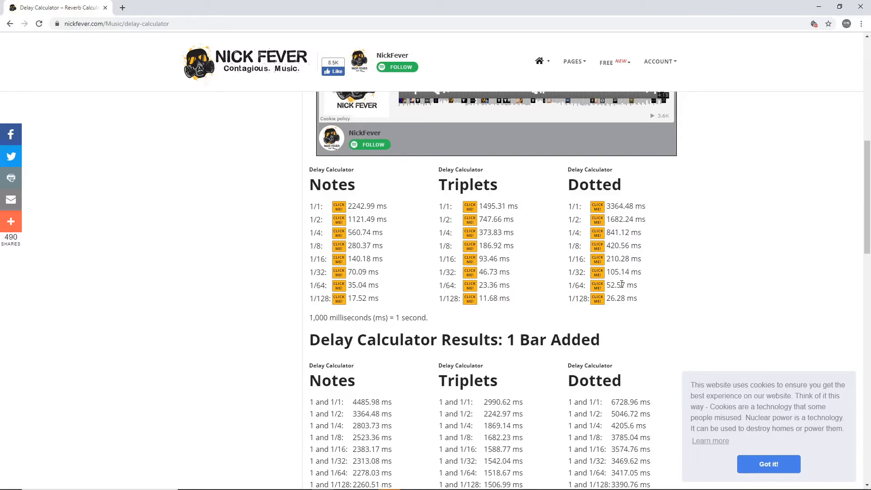
pyautogui.moveTo(625, 285); pyautogui.dragTo(605, 287)
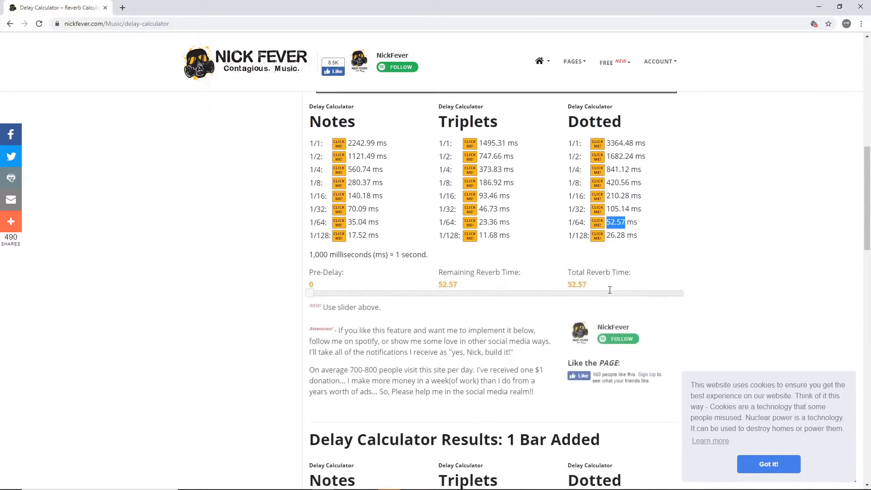
pyautogui.hotkey('alt', 'Tab')
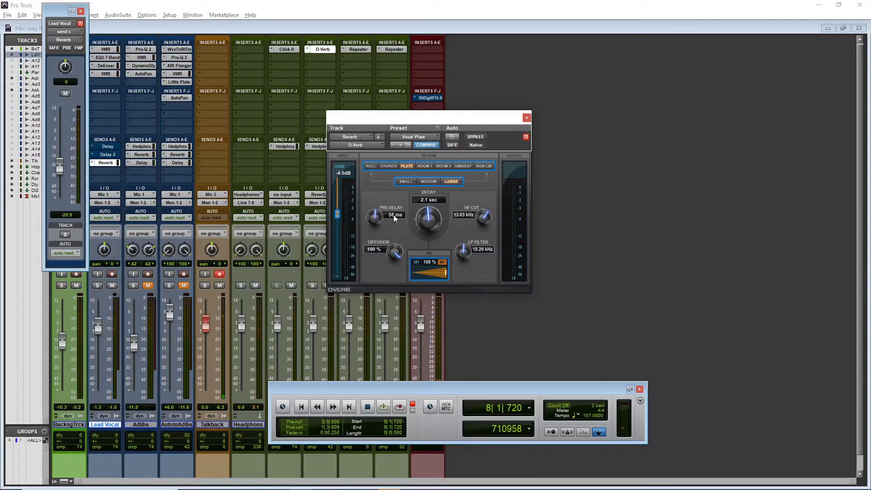
pyautogui.click(393, 215)
pyautogui.press('space')
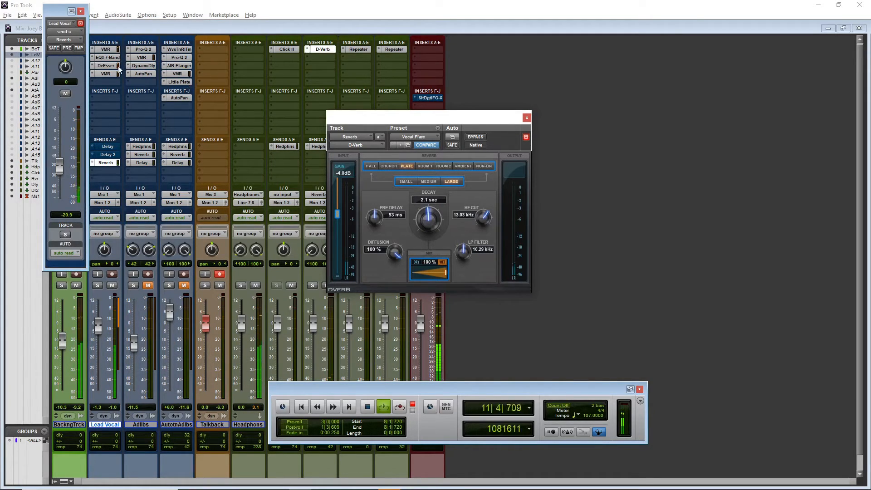
# Adjust the HMF bands of both FG-S EQs in the Lead Vocal's last VMR insert, cutting the final module to -2.36 dB.
pyautogui.click(106, 73)
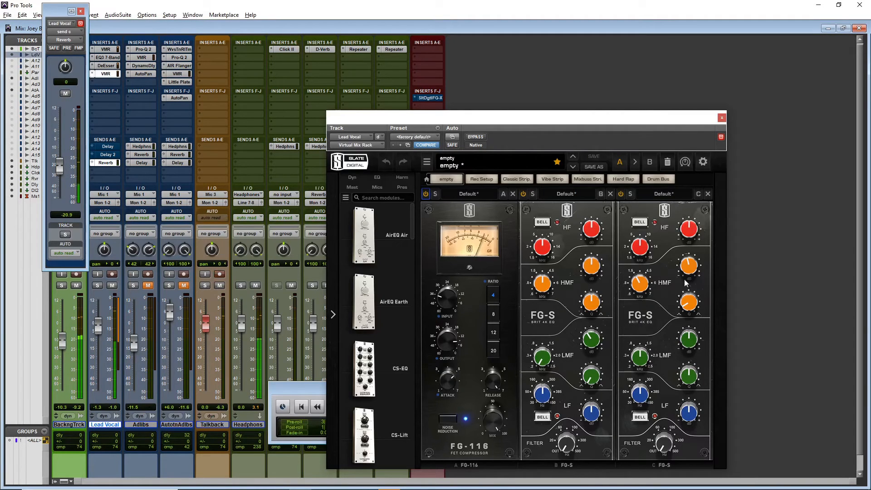
pyautogui.moveTo(689, 266)
pyautogui.mouseDown()
pyautogui.moveTo(689, 277)
pyautogui.moveTo(687, 270)
pyautogui.mouseUp()
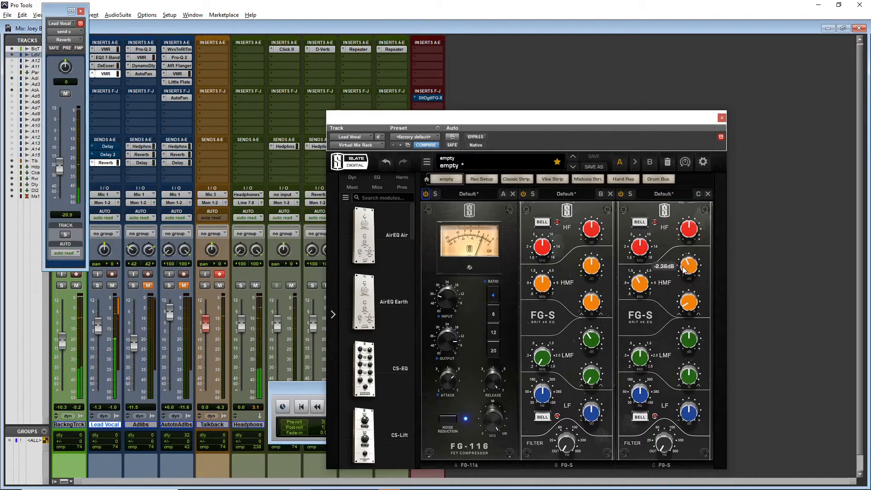
pyautogui.moveTo(591, 265); pyautogui.dragTo(597, 247)
pyautogui.moveTo(549, 282); pyautogui.dragTo(580, 307)
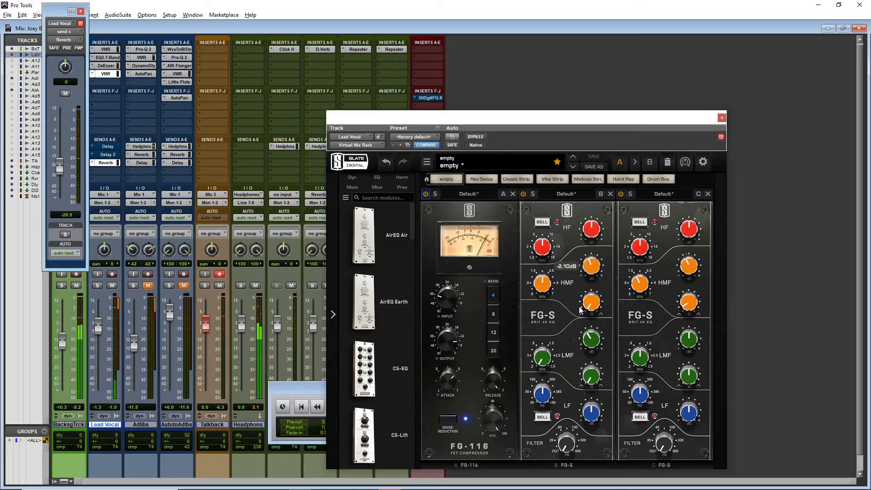
pyautogui.click(722, 118)
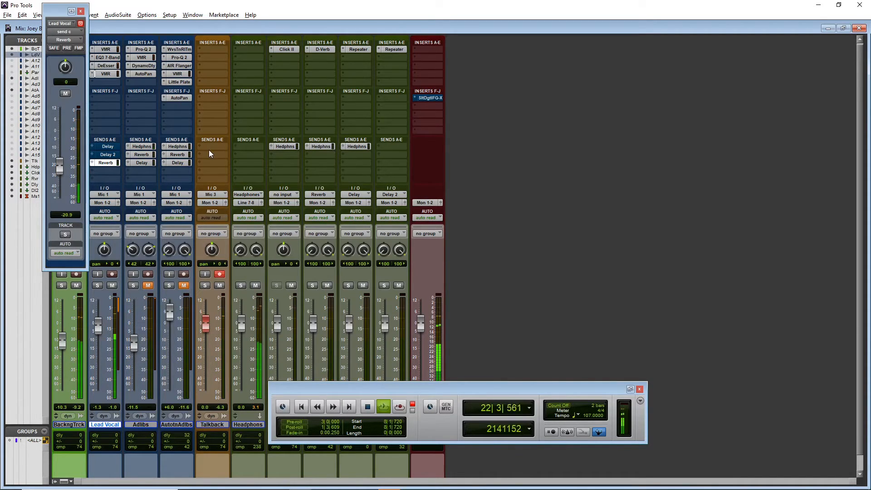
# Unmute the Lead Vocal's Delay 2 send and play the mix while lowering the Lead Vocal fader to -2.4 dB.
pyautogui.press('space')
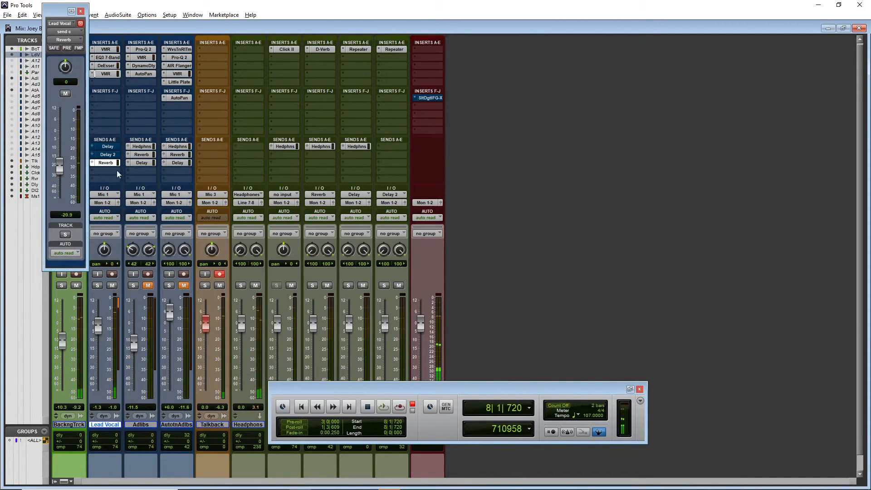
pyautogui.click(96, 155)
pyautogui.press('space')
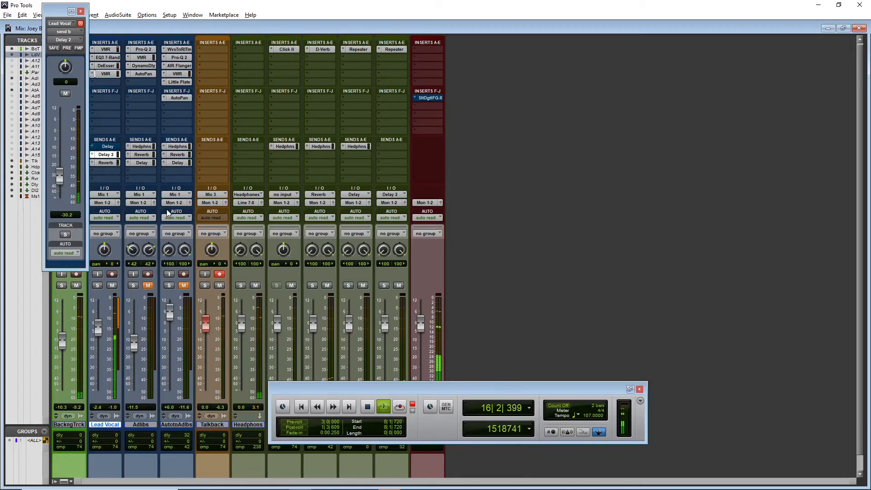
pyautogui.press('space')
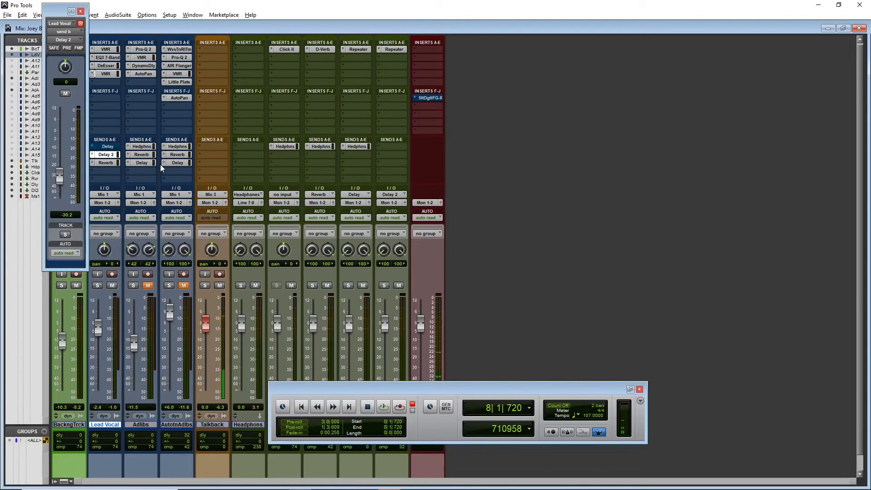
# Unmute the autotuned adlibs track and play the session from bar 10, beat 3, returning to the mixer.
pyautogui.click(179, 284)
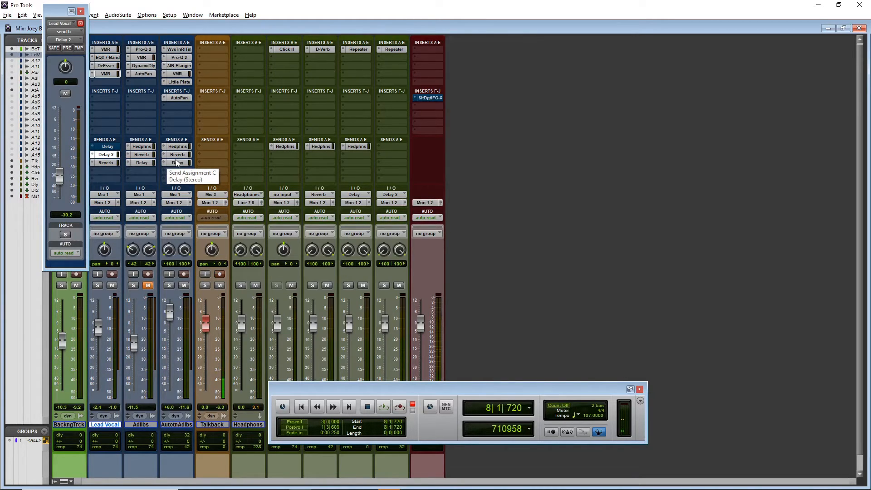
pyautogui.scroll(1, 180, 67)
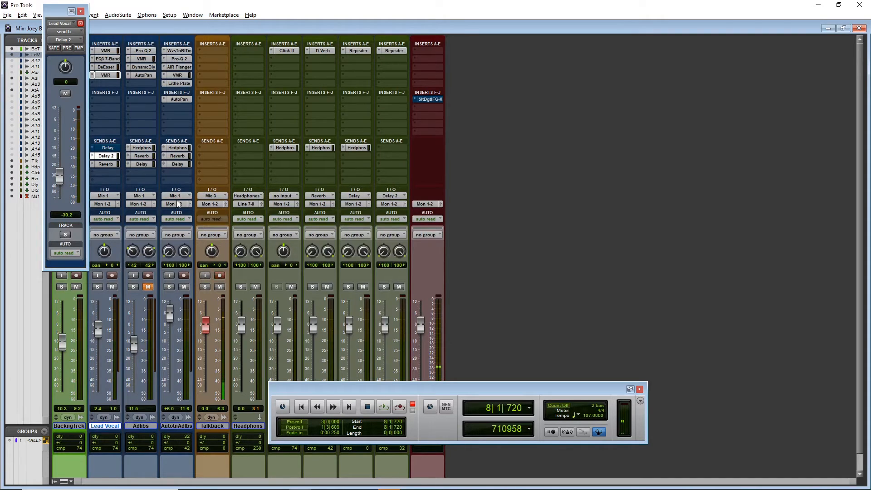
pyautogui.hotkey('ctrl', '=')
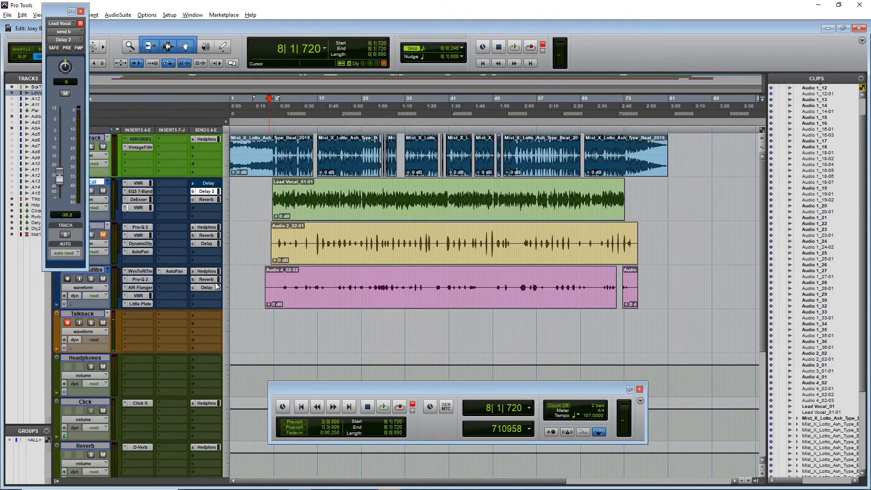
pyautogui.click(282, 278)
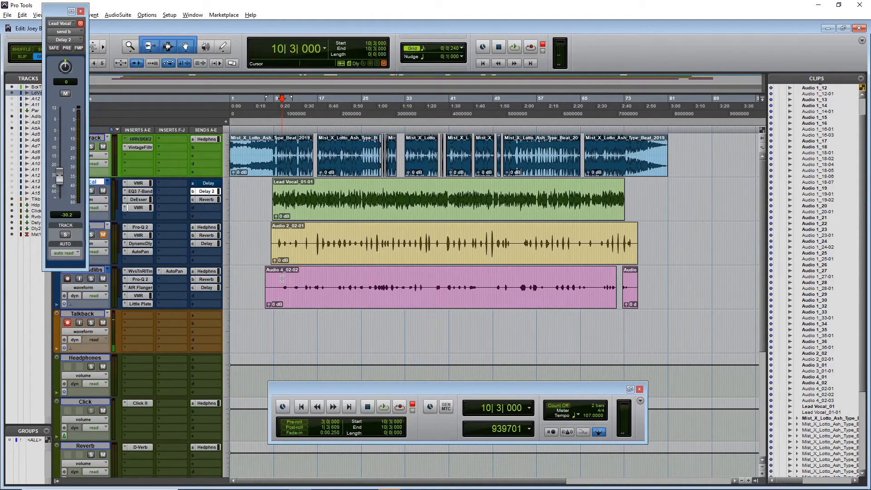
pyautogui.press('space')
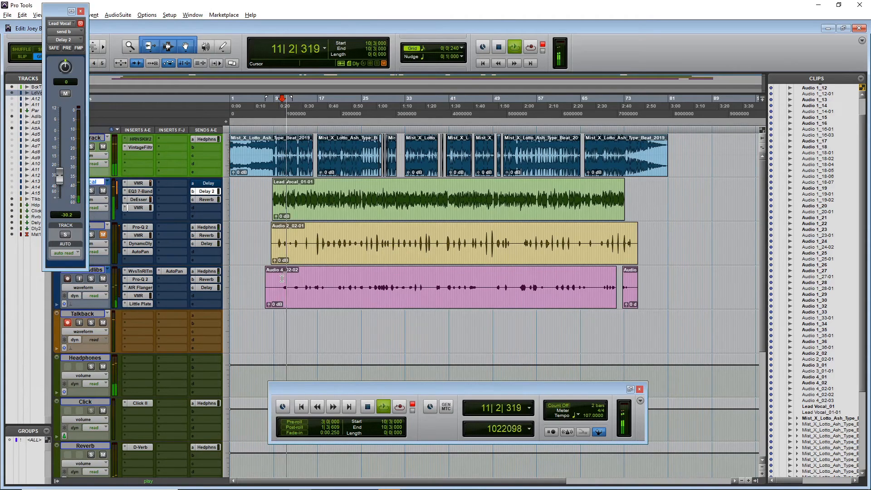
pyautogui.press('space')
pyautogui.press('space')
pyautogui.hotkey('ctrl', '=')
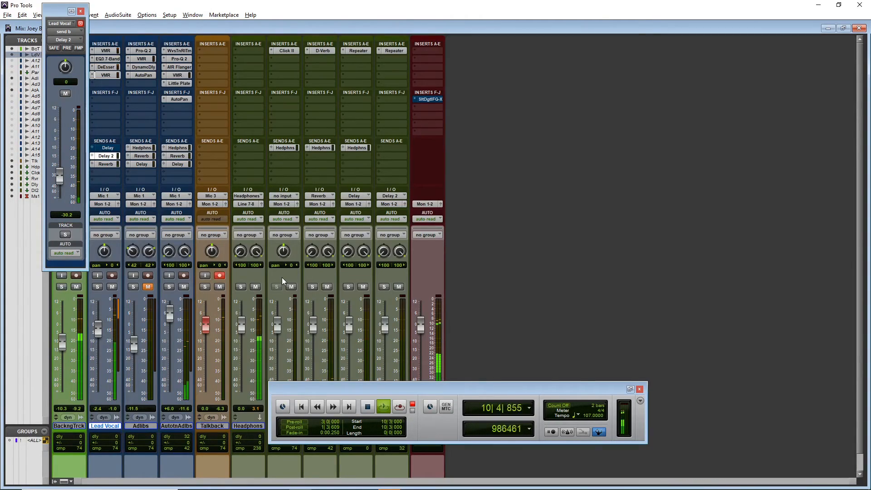
# Check the autotuned adlibs track's Reverb send and set its Delay send level to -17.9 dB.
pyautogui.click(178, 156)
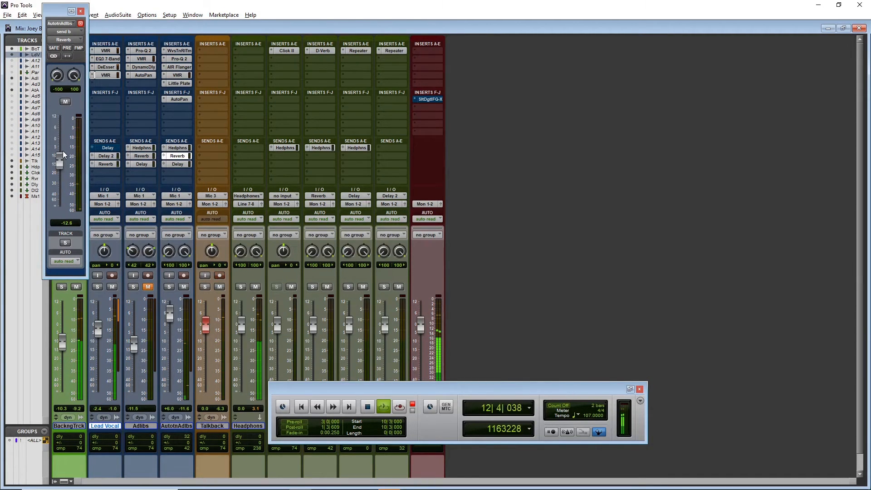
pyautogui.click(176, 164)
pyautogui.moveTo(63, 192); pyautogui.dragTo(65, 170)
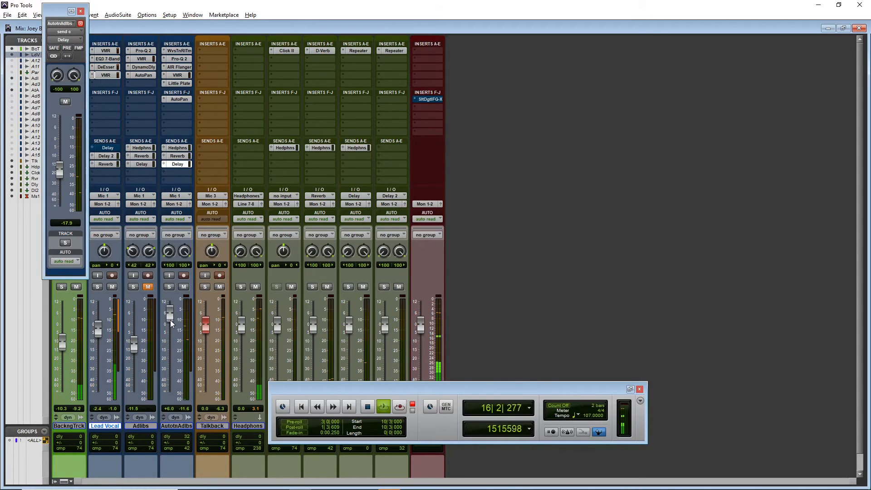
# Raise the AIR Flanger mix on the autotuned adlibs to 21% and lower that track's fader to +4.0 dB.
pyautogui.click(179, 68)
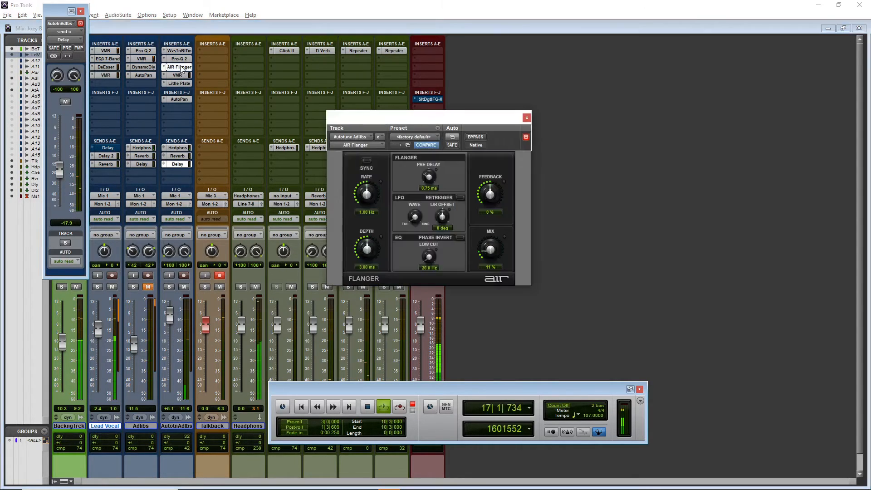
pyautogui.moveTo(490, 250); pyautogui.dragTo(490, 248)
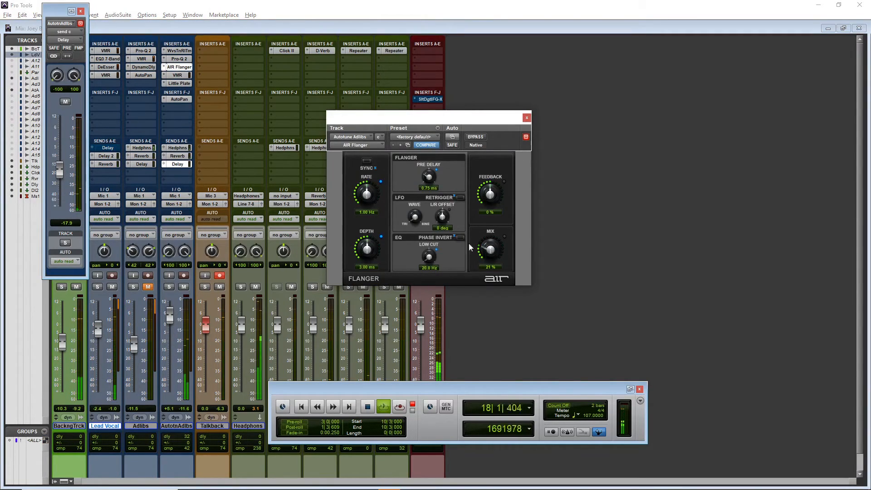
pyautogui.moveTo(170, 315); pyautogui.dragTo(170, 318)
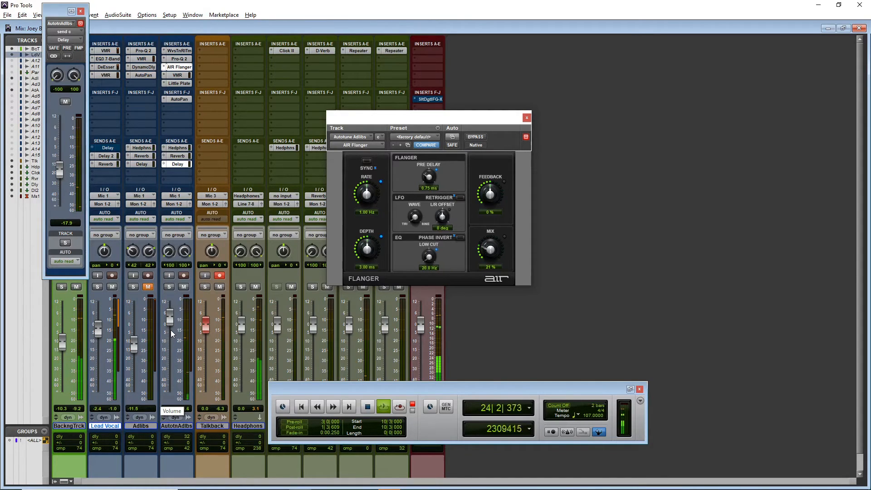
pyautogui.press('space')
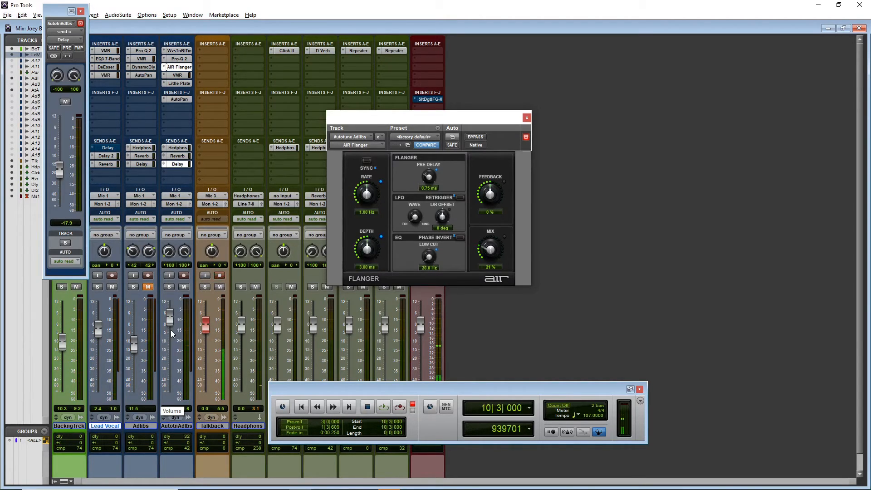
# Insert a stereo EQ3 7-Band after D-Verb on the Reverb auxiliary track.
pyautogui.hotkey('ctrl', '=')
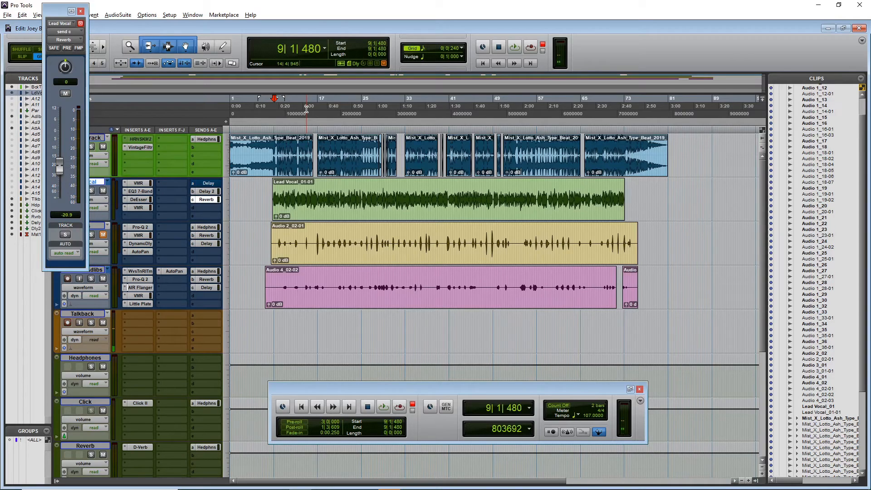
pyautogui.hotkey('ctrl', '=')
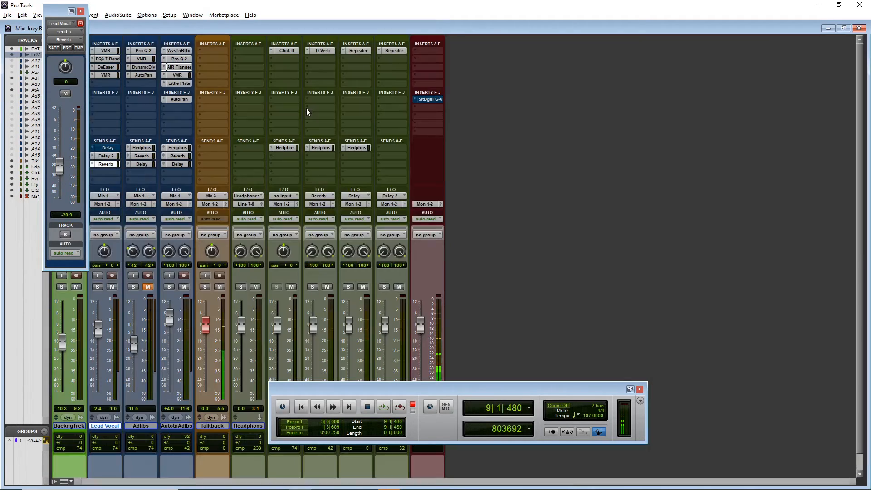
pyautogui.click(321, 64)
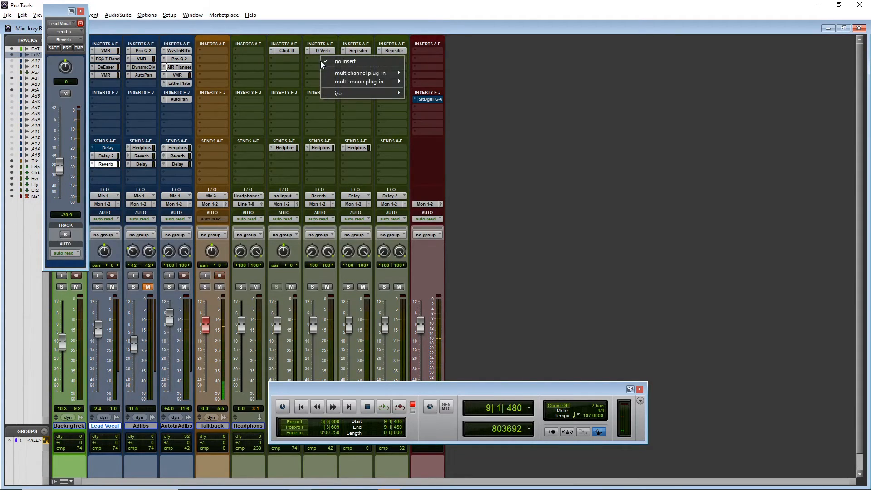
pyautogui.moveTo(359, 73)
pyautogui.moveTo(436, 73)
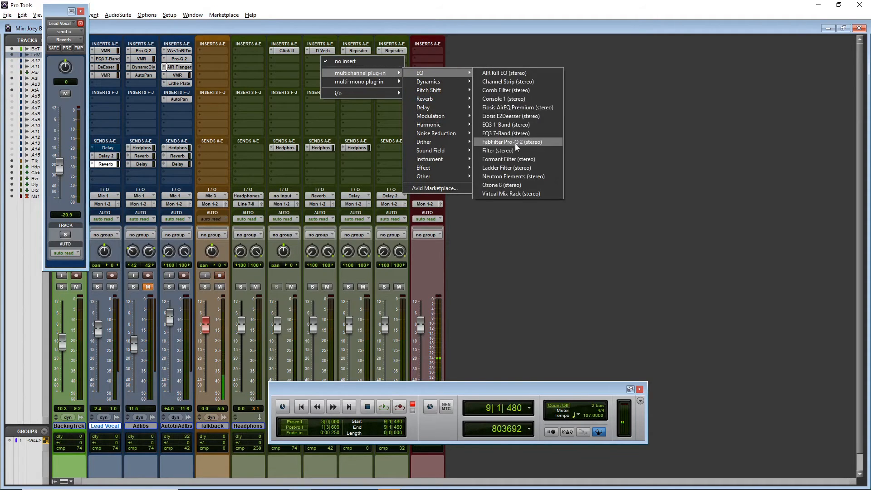
pyautogui.click(521, 132)
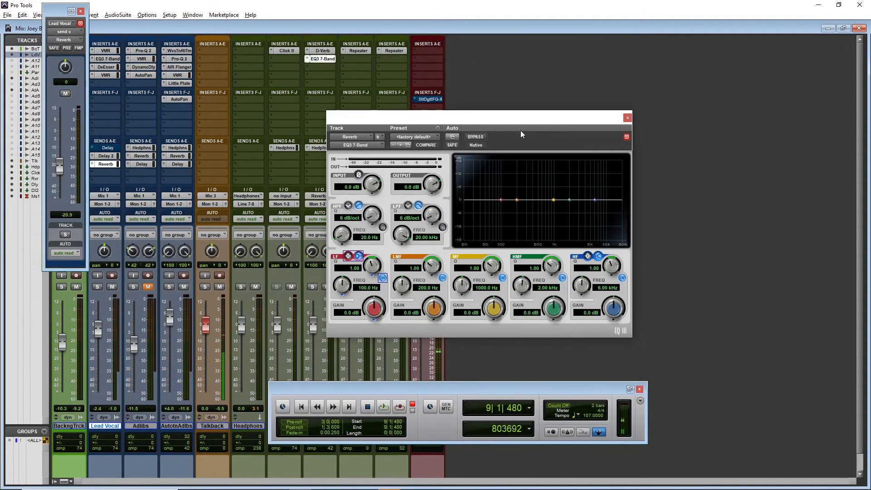
pyautogui.moveTo(511, 118); pyautogui.dragTo(413, 101)
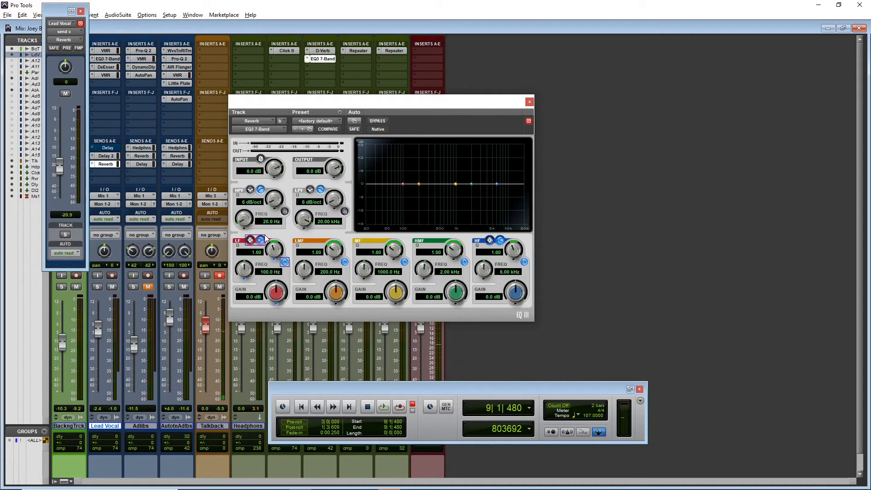
# Enable the Reverb EQ's high-pass filter at 12 dB/oct and set its frequency to 247.7 Hz.
pyautogui.click(251, 190)
pyautogui.click(251, 190)
pyautogui.click(284, 212)
pyautogui.moveTo(247, 223); pyautogui.dragTo(275, 194)
pyautogui.moveTo(244, 222); pyautogui.dragTo(247, 205)
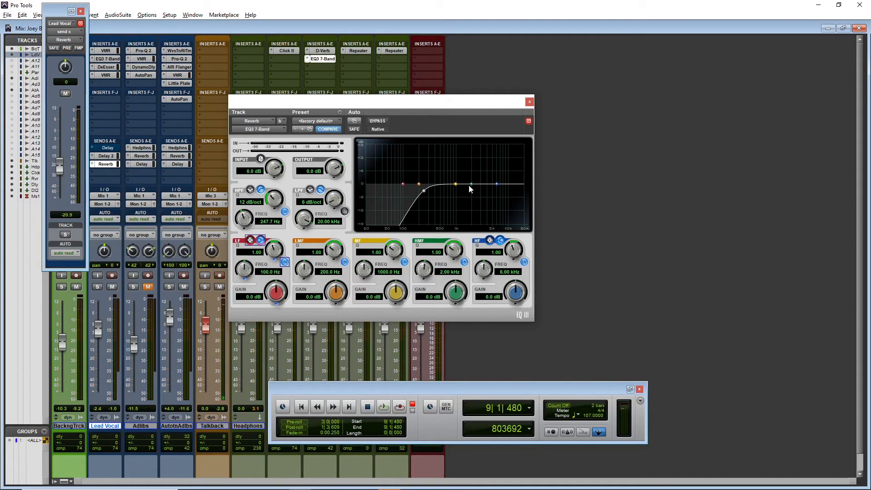
# Cut the Reverb EQ's MF band by 2.3 dB at 978.8 Hz and boost its HF band 3.1 dB at 6.58 kHz.
pyautogui.moveTo(459, 186); pyautogui.dragTo(456, 192)
pyautogui.moveTo(497, 183); pyautogui.dragTo(497, 181)
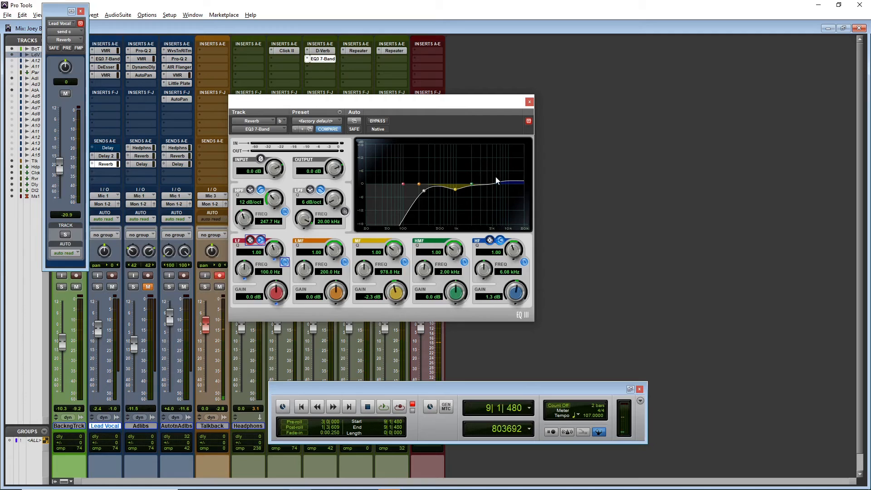
pyautogui.moveTo(498, 182); pyautogui.dragTo(495, 183)
pyautogui.moveTo(495, 183); pyautogui.dragTo(500, 182)
pyautogui.moveTo(517, 305); pyautogui.dragTo(520, 291)
pyautogui.click(529, 102)
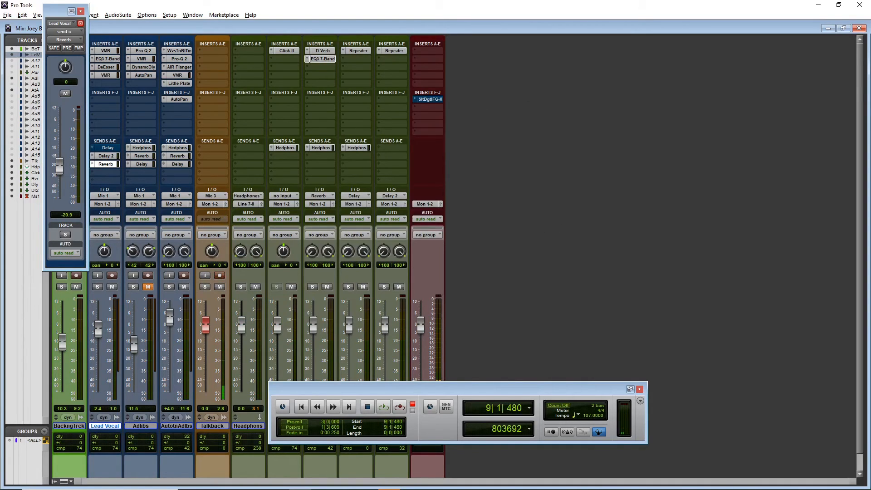
# Play the mix and reduce the Reverb EQ's HF gain to 1.3 dB.
pyautogui.press('space')
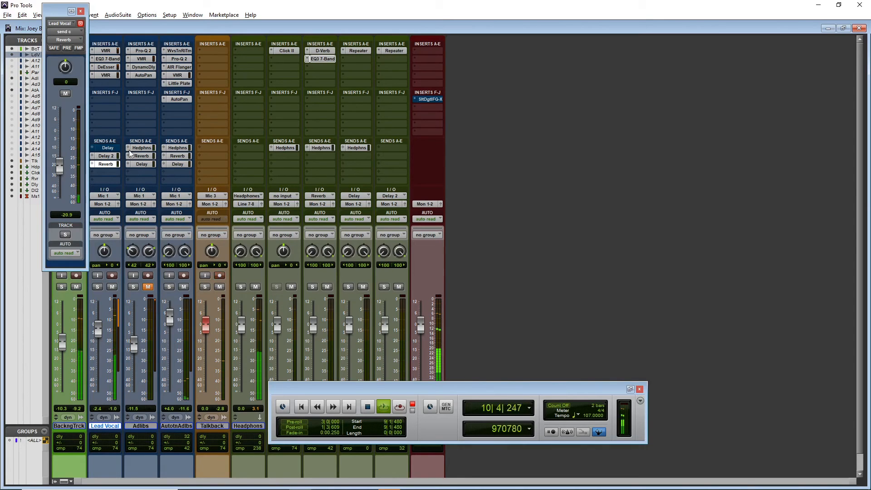
pyautogui.click(321, 59)
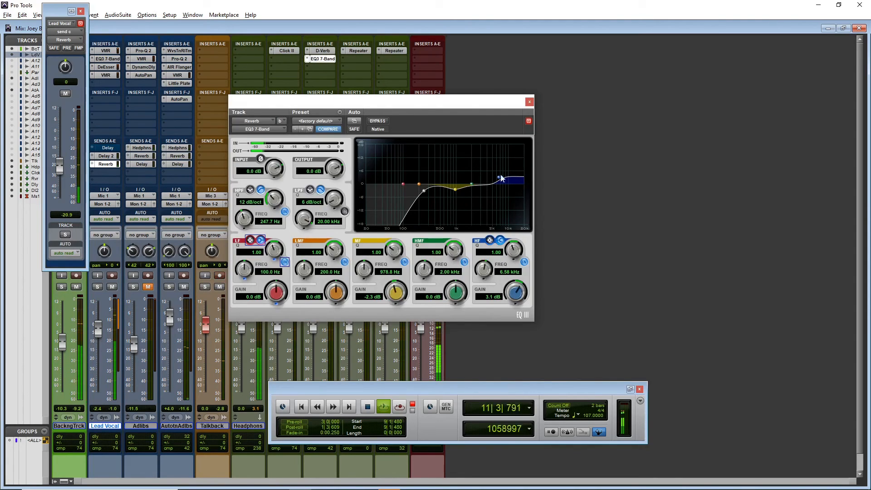
pyautogui.moveTo(516, 302); pyautogui.dragTo(516, 310)
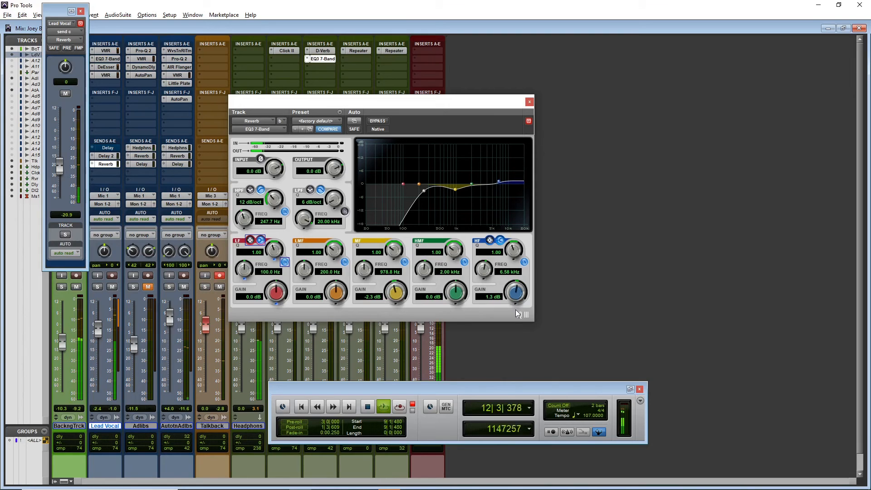
pyautogui.click(530, 101)
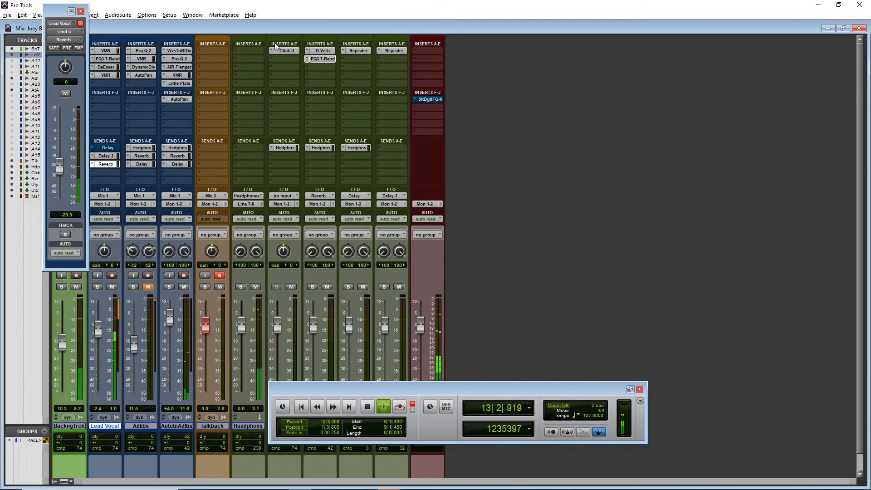
# Copy the Reverb track's EQ3 7-Band to the Delay and Delay 2 tracks, and play the mix.
pyautogui.press('space')
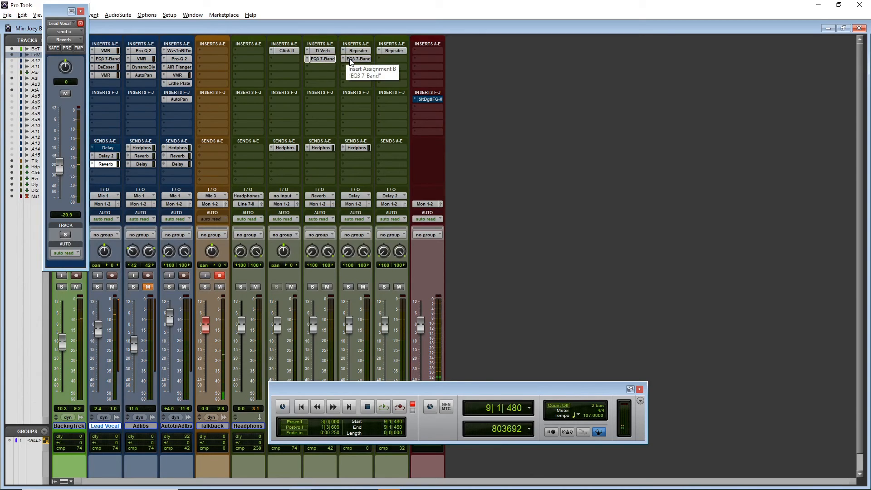
pyautogui.moveTo(381, 60); pyautogui.dragTo(382, 61)
pyautogui.press('space')
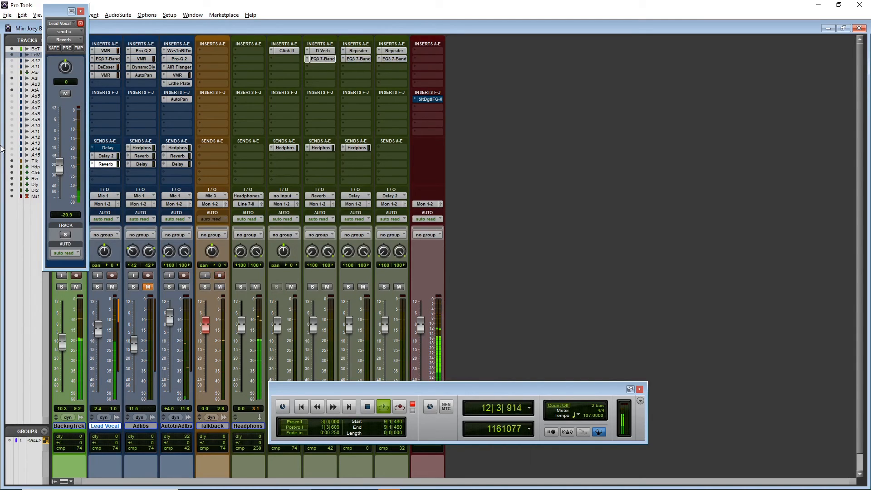
# Unmute the Adlibs track to hear it in the mix, and review the Reverb track's EQ settings.
pyautogui.click(149, 287)
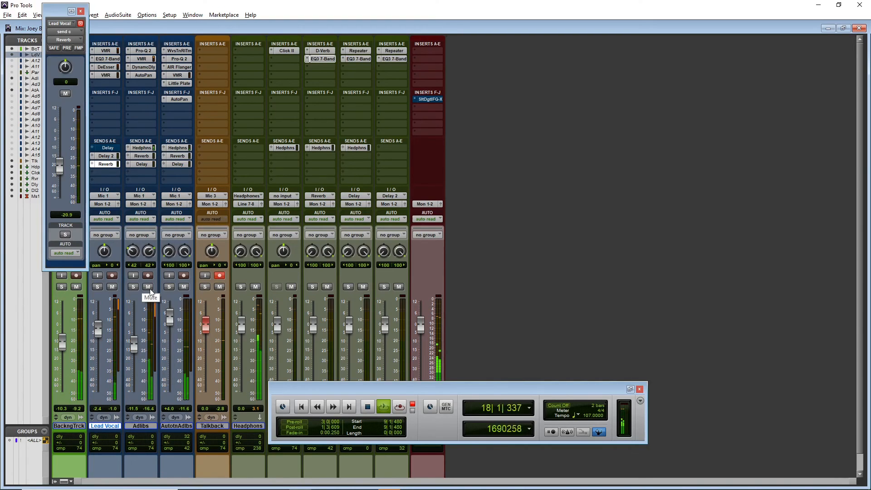
pyautogui.press('space')
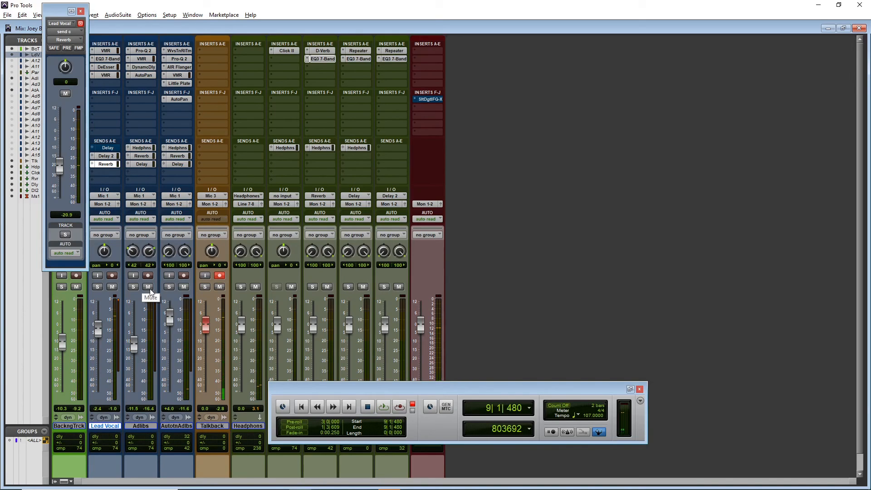
pyautogui.click(320, 59)
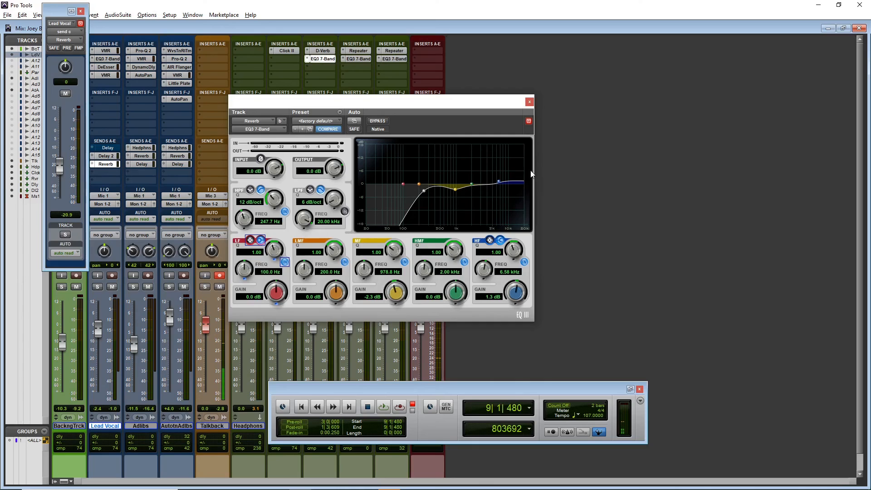
pyautogui.click(533, 102)
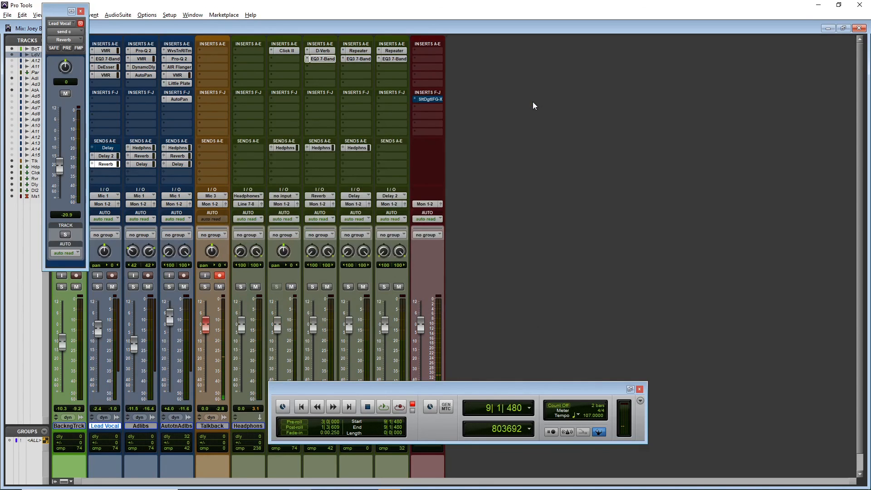